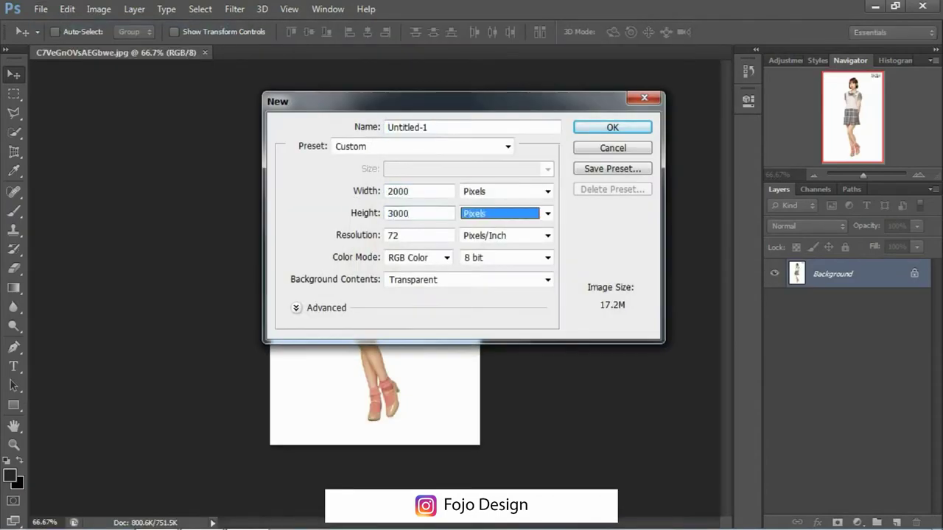
Step: Create a new transparent canvas and scale the girl photo to fill it
{"action": "left_click", "coordinate": [612, 127]}
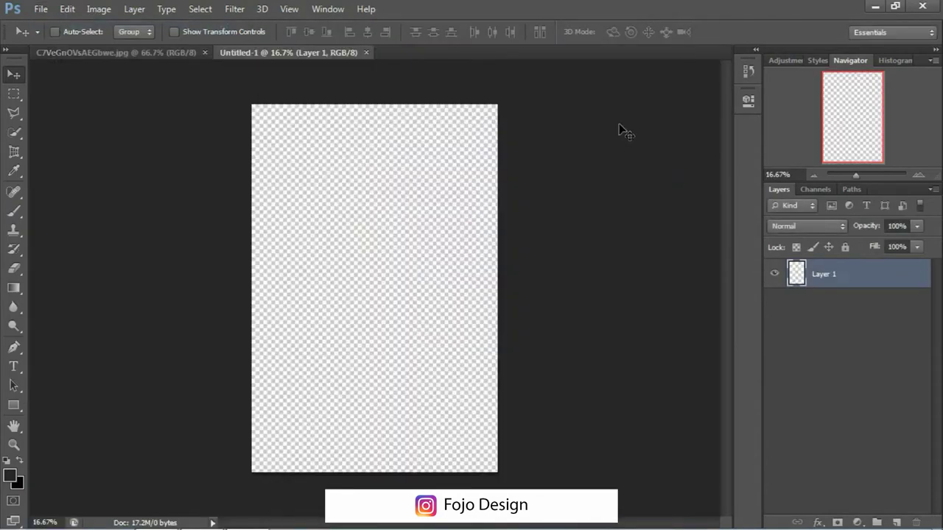
{"action": "mouse_move", "coordinate": [324, 191]}
{"action": "left_mouse_down"}
{"action": "mouse_move", "coordinate": [464, 435]}
{"action": "mouse_move", "coordinate": [498, 472]}
{"action": "left_mouse_up"}
{"action": "key", "text": "Return"}
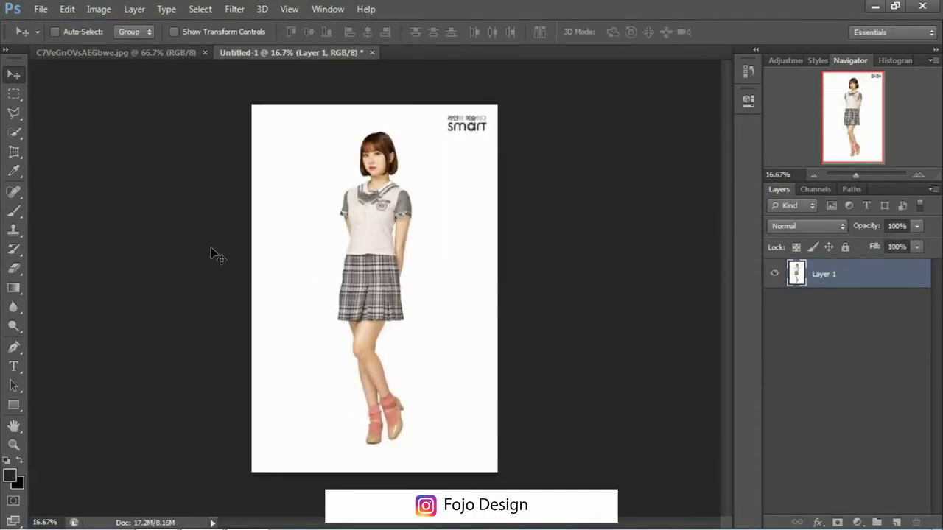
Step: Select and delete the white background around the girl with the Quick Selection tool
{"action": "key", "text": "ctrl+plus"}
{"action": "key", "text": "ctrl+plus"}
{"action": "key", "text": "ctrl+plus"}
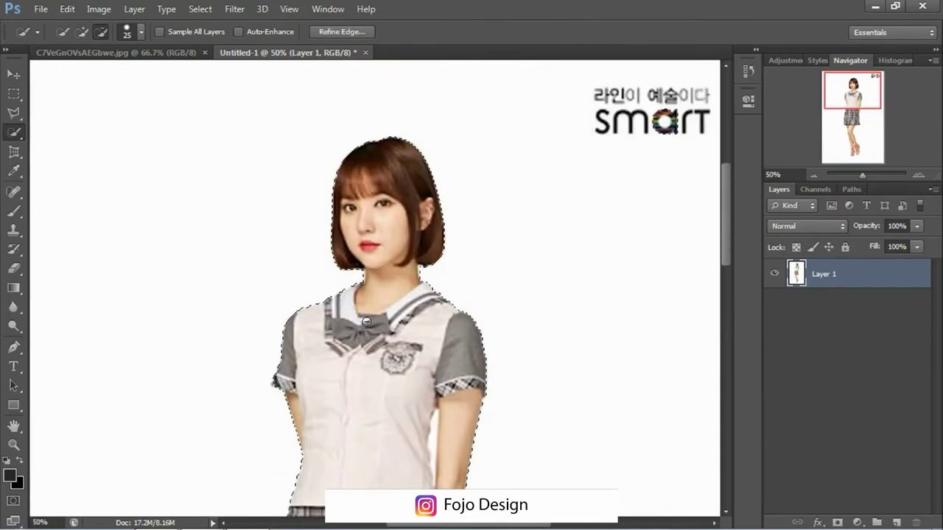
{"action": "scroll", "coordinate": [366, 321], "scroll_direction": "down", "scroll_amount": 3}
{"action": "key", "text": "bracketleft"}
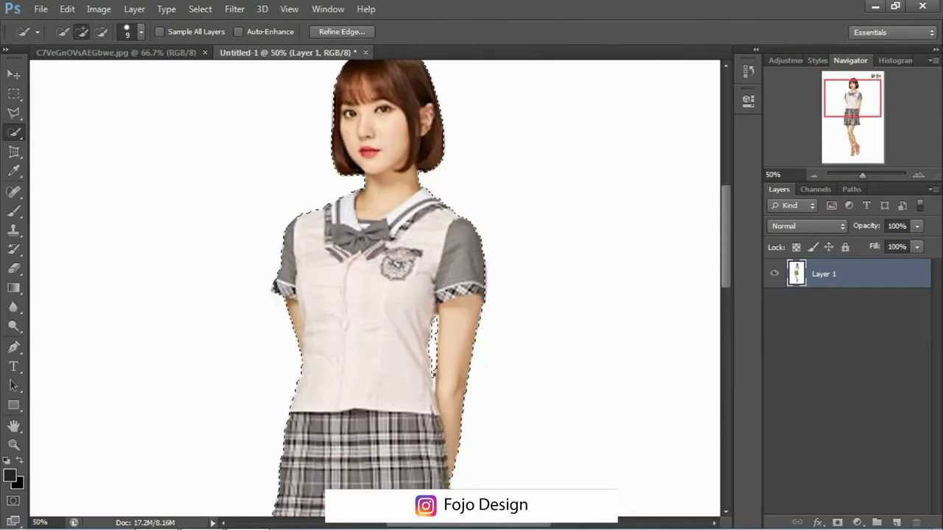
{"action": "scroll", "coordinate": [508, 346], "scroll_direction": "down", "scroll_amount": 10}
{"action": "key", "text": "Delete"}
{"action": "key", "text": "e"}
{"action": "key", "text": "ctrl+minus"}
{"action": "key", "text": "ctrl+minus"}
{"action": "key", "text": "ctrl+minus"}
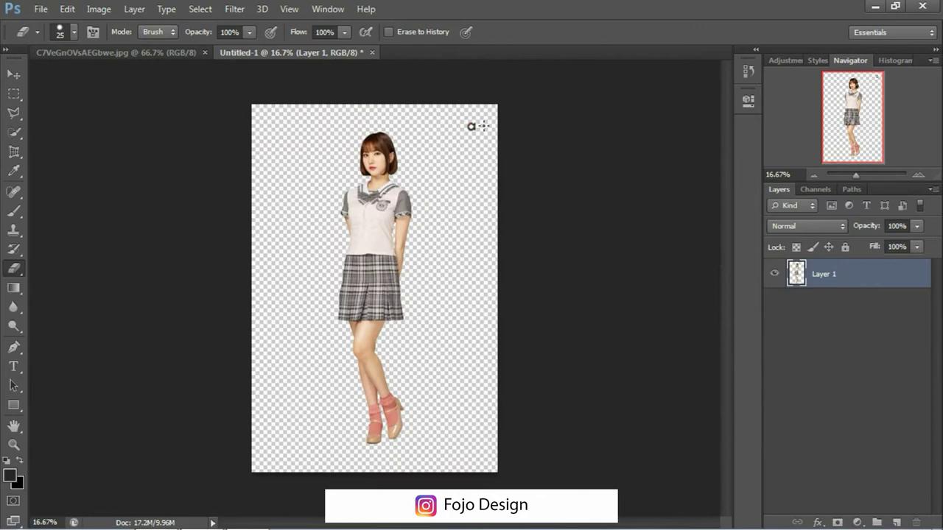
{"action": "key", "text": "v"}
Step: Bring up File > Open and browse to the Stock folder
{"action": "left_click", "coordinate": [41, 9]}
{"action": "left_click", "coordinate": [56, 39]}
{"action": "left_click_drag", "start_coordinate": [663, 317], "coordinate": [660, 251]}
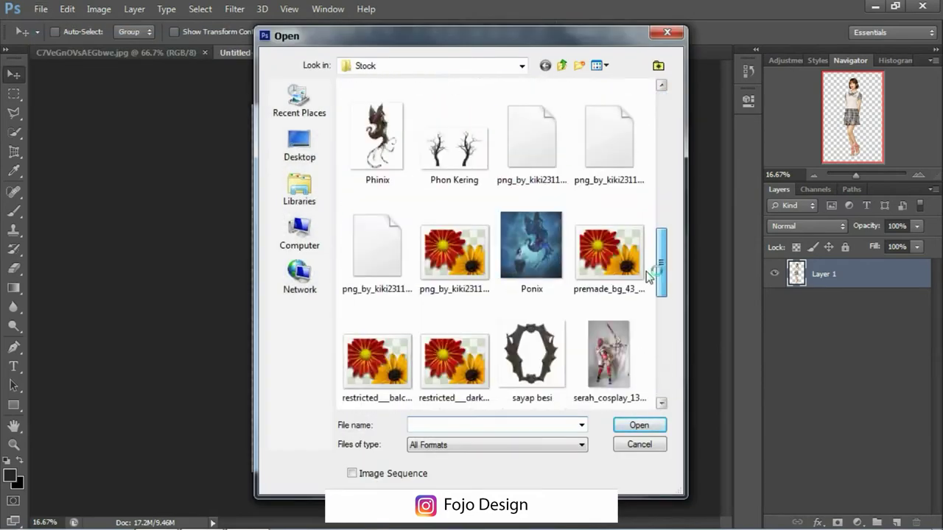
Step: Open the png_by_kiki2311-d3fy188 PNG and the tsubasa bridal dress image
{"action": "left_click", "coordinate": [454, 317]}
{"action": "key", "text": "Return"}
{"action": "key", "text": "ctrl+o"}
{"action": "double_click", "coordinate": [508, 282]}
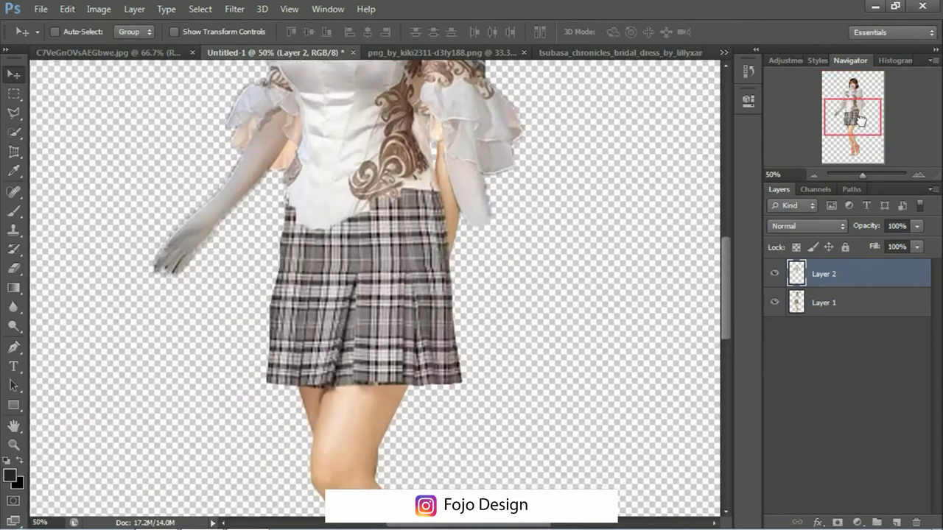
Step: Duplicate the dress layer, give the copy a mask, and hide the original
{"action": "left_click_drag", "start_coordinate": [860, 120], "coordinate": [862, 100]}
{"action": "key", "text": "e"}
{"action": "key", "text": "ctrl+j"}
{"action": "left_click", "coordinate": [775, 302]}
{"action": "left_click", "coordinate": [838, 523]}
Step: Mask out the dress's shoulder, right sleeve ruffle and glove with a soft round brush
{"action": "key", "text": "b"}
{"action": "left_click", "coordinate": [74, 32]}
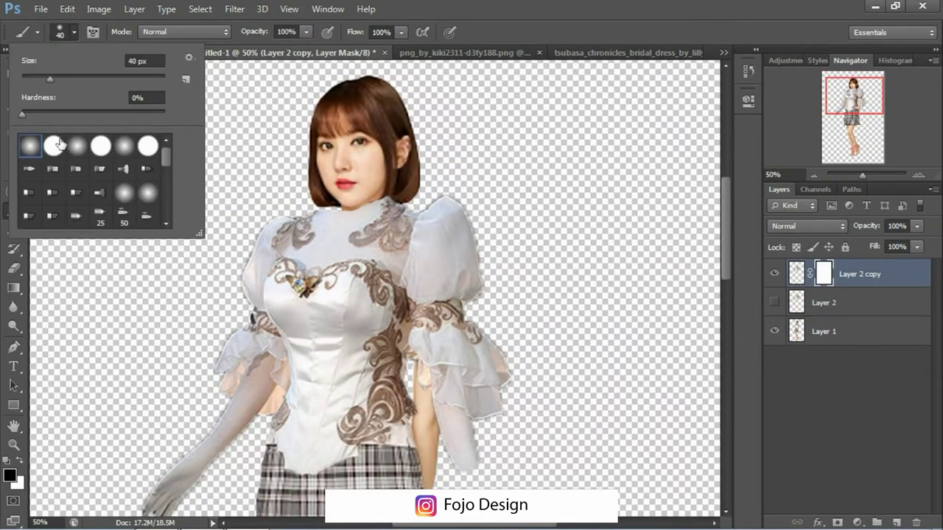
{"action": "left_click_drag", "start_coordinate": [450, 195], "coordinate": [418, 270]}
{"action": "left_click_drag", "start_coordinate": [489, 419], "coordinate": [456, 243]}
{"action": "key", "text": "bracketright"}
{"action": "key", "text": "bracketright"}
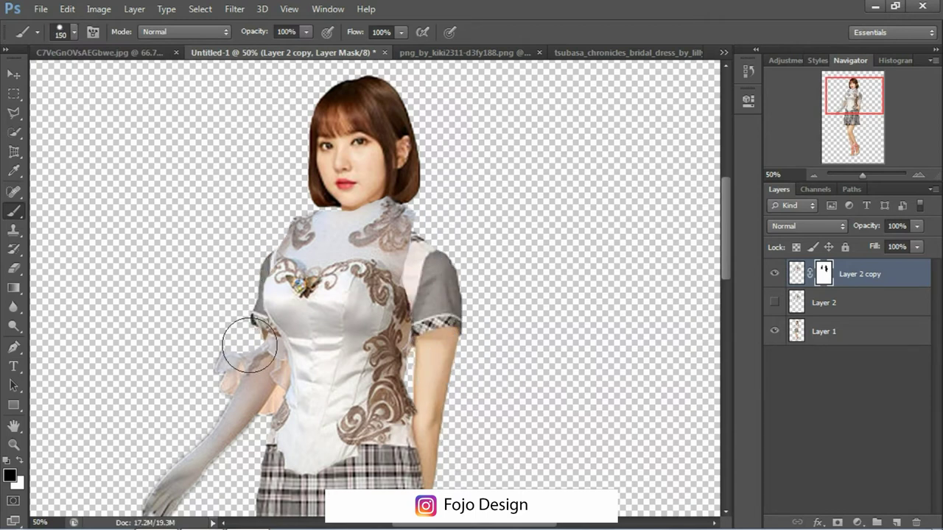
{"action": "left_click_drag", "start_coordinate": [221, 388], "coordinate": [170, 479]}
Step: Reposition the dress on the girl and Warp it to fit her torso
{"action": "key", "text": "v"}
{"action": "mouse_move", "coordinate": [368, 326]}
{"action": "left_mouse_down"}
{"action": "mouse_move", "coordinate": [347, 358]}
{"action": "mouse_move", "coordinate": [421, 311]}
{"action": "left_mouse_up"}
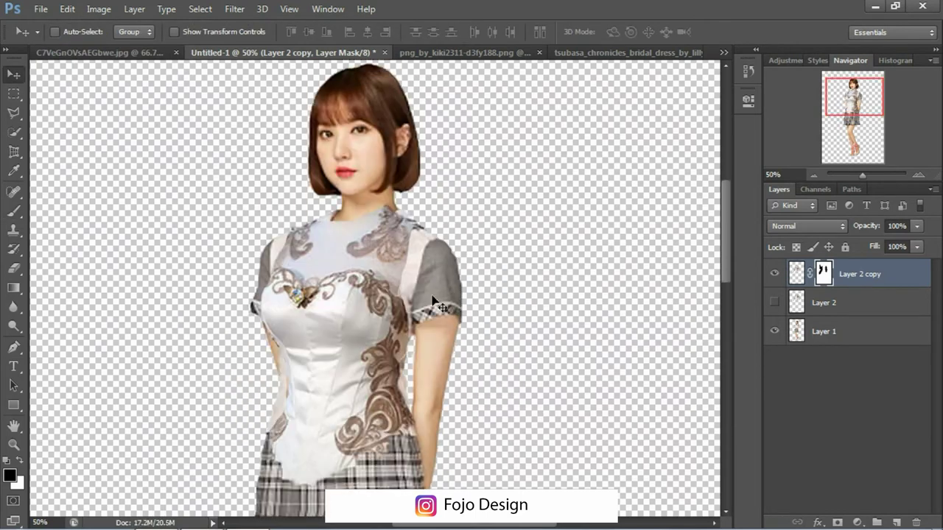
{"action": "key", "text": "ctrl+t"}
{"action": "right_click", "coordinate": [319, 280]}
{"action": "left_click", "coordinate": [352, 390]}
{"action": "left_click_drag", "start_coordinate": [509, 306], "coordinate": [526, 332]}
{"action": "left_click_drag", "start_coordinate": [139, 306], "coordinate": [248, 302]}
{"action": "left_click_drag", "start_coordinate": [509, 409], "coordinate": [554, 445]}
{"action": "left_click_drag", "start_coordinate": [510, 202], "coordinate": [552, 210]}
{"action": "key", "text": "Return"}
Step: Duplicate the girl's layer, hide the original, and lasso the sleeve area
{"action": "left_click", "coordinate": [823, 332]}
{"action": "key", "text": "ctrl+j"}
{"action": "left_click", "coordinate": [774, 360]}
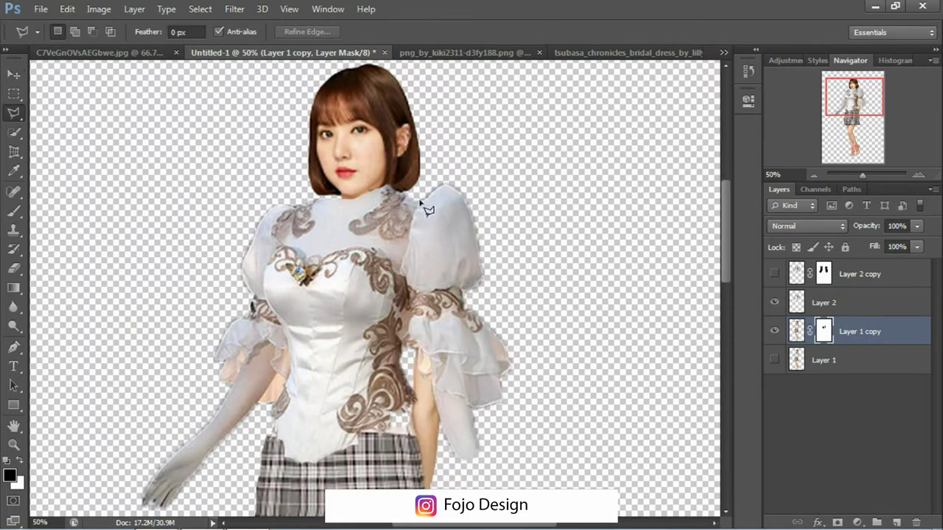
{"action": "right_click", "coordinate": [82, 128]}
Step: Copy the lassoed sleeve to Layer 3, place it above Layer 2 copy, and position it
{"action": "left_click", "coordinate": [129, 242]}
{"action": "key", "text": "v"}
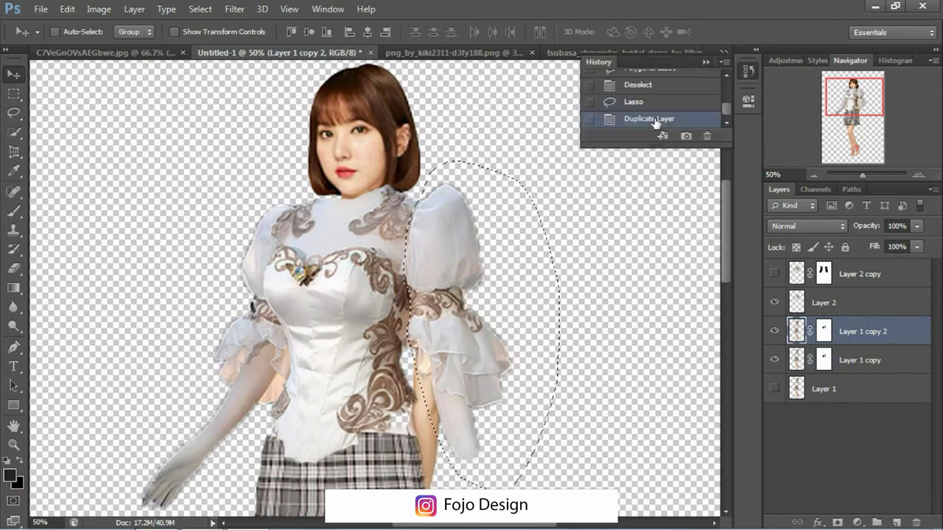
{"action": "left_click_drag", "start_coordinate": [797, 330], "coordinate": [797, 302]}
{"action": "left_click", "coordinate": [774, 332]}
{"action": "left_click", "coordinate": [774, 273]}
{"action": "key", "text": "ctrl+]"}
{"action": "mouse_move", "coordinate": [447, 269]}
{"action": "left_mouse_down"}
{"action": "mouse_move", "coordinate": [442, 297]}
{"action": "mouse_move", "coordinate": [438, 273]}
{"action": "left_mouse_up"}
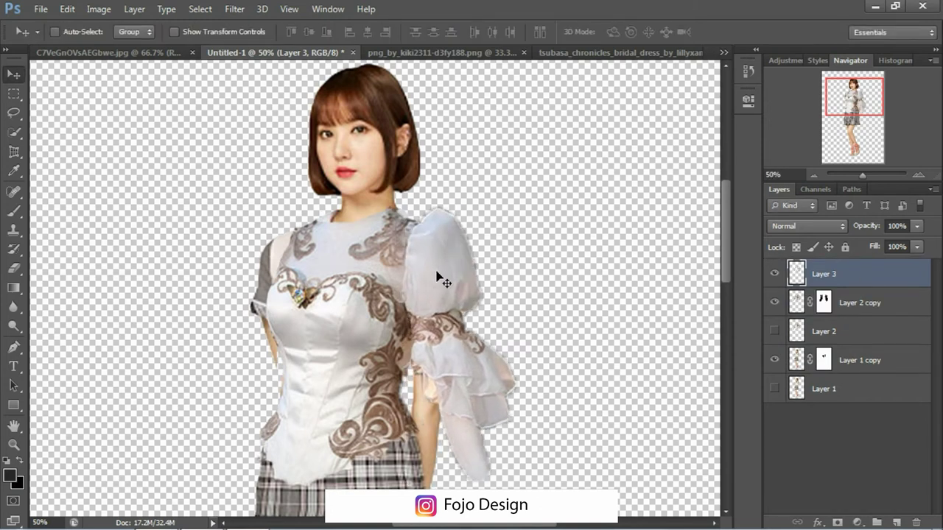
Step: Paint the Layer 3 sleeve mask to clean up its edges
{"action": "scroll", "coordinate": [437, 274], "scroll_direction": "up", "scroll_amount": 3}
{"action": "left_click", "coordinate": [13, 215]}
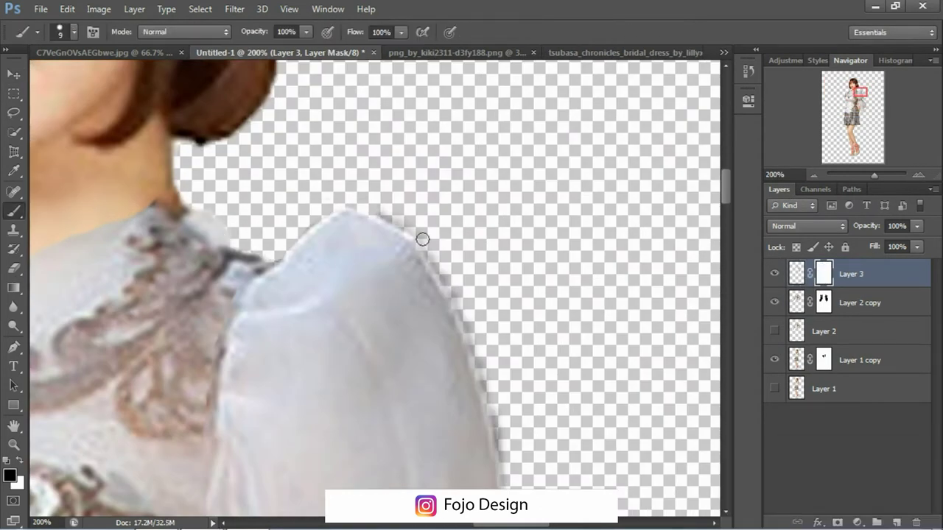
{"action": "scroll", "coordinate": [442, 257], "scroll_direction": "down", "scroll_amount": 3}
{"action": "scroll", "coordinate": [564, 379], "scroll_direction": "down", "scroll_amount": 2}
{"action": "scroll", "coordinate": [602, 280], "scroll_direction": "down", "scroll_amount": 2}
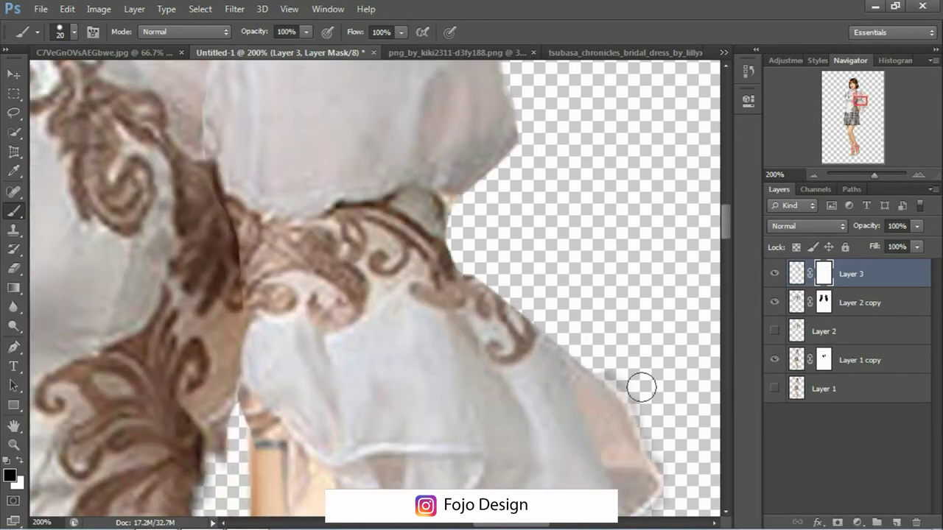
{"action": "scroll", "coordinate": [642, 385], "scroll_direction": "down", "scroll_amount": 2}
{"action": "scroll", "coordinate": [659, 370], "scroll_direction": "down", "scroll_amount": 2}
{"action": "scroll", "coordinate": [574, 471], "scroll_direction": "down", "scroll_amount": 1}
{"action": "scroll", "coordinate": [272, 197], "scroll_direction": "up", "scroll_amount": 3}
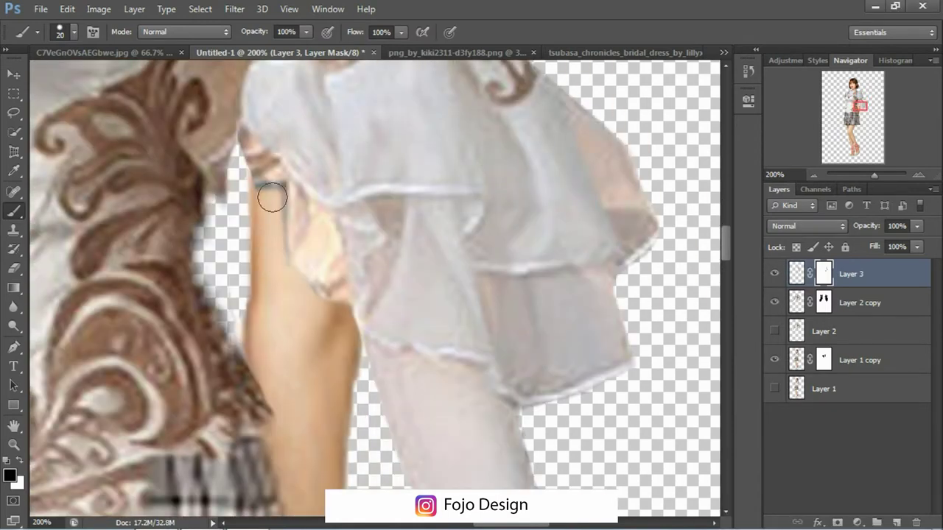
{"action": "scroll", "coordinate": [257, 197], "scroll_direction": "up", "scroll_amount": 3}
{"action": "scroll", "coordinate": [209, 172], "scroll_direction": "up", "scroll_amount": 2}
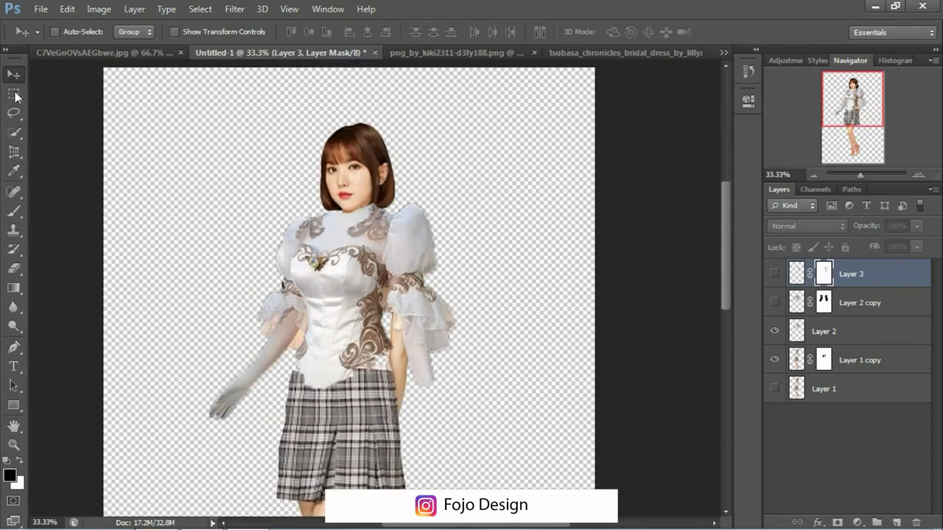
Step: Copy the lassoed arm area to Layer 4, bring it to the top, and position it
{"action": "key", "text": "ctrl+j"}
{"action": "key", "text": "v"}
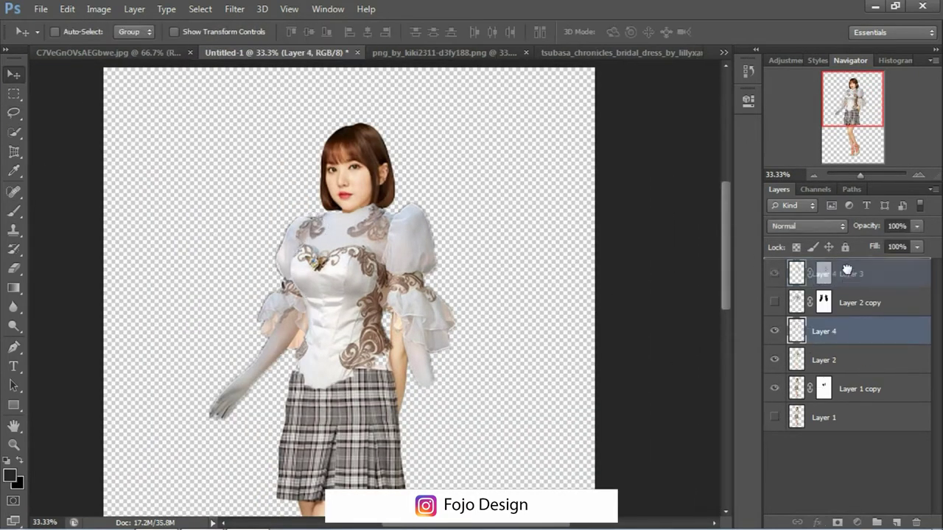
{"action": "key", "text": "ctrl+shift+bracketright"}
{"action": "left_click_drag", "start_coordinate": [311, 215], "coordinate": [293, 246]}
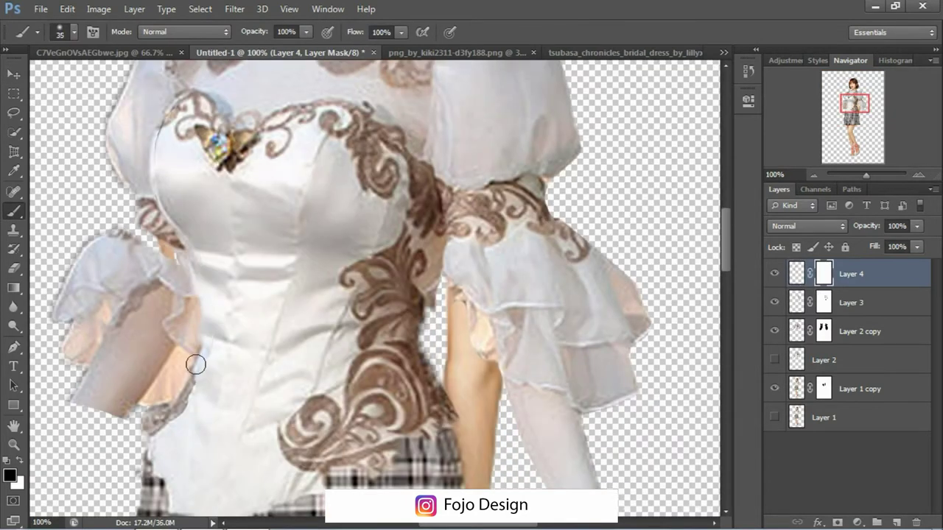
Step: Paint out the left sleeve on the mask and tidy the shoulder edge with a smaller brush
{"action": "left_click_drag", "start_coordinate": [195, 364], "coordinate": [69, 326]}
{"action": "scroll", "coordinate": [369, 295], "scroll_direction": "up", "scroll_amount": 5}
{"action": "key", "text": "bracketleft"}
{"action": "key", "text": "ctrl+plus"}
{"action": "key", "text": "ctrl+plus"}
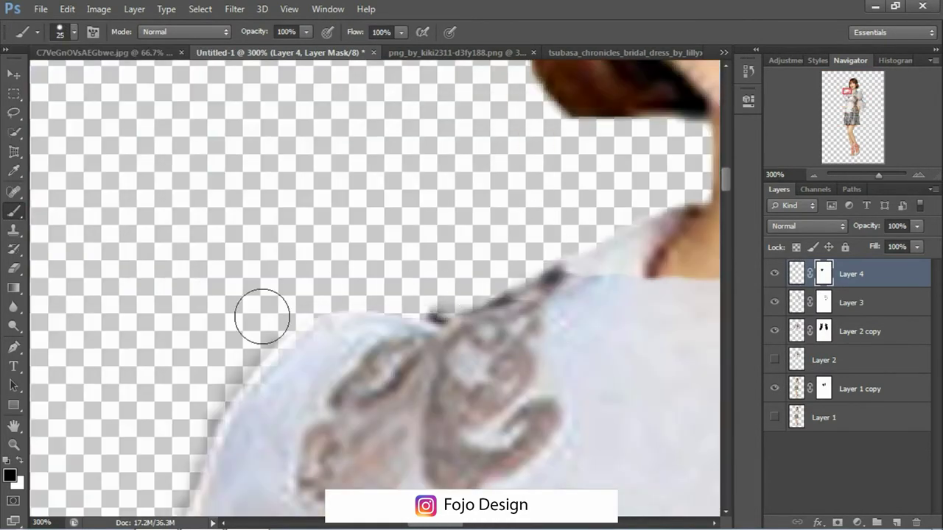
{"action": "scroll", "coordinate": [95, 343], "scroll_direction": "down", "scroll_amount": 5}
{"action": "scroll", "coordinate": [184, 392], "scroll_direction": "down", "scroll_amount": 3}
{"action": "key", "text": "ctrl+minus"}
{"action": "key", "text": "ctrl+minus"}
{"action": "key", "text": "ctrl+minus"}
Step: Duplicate the sleeve into Layer 5, flip it horizontally, and move it to the left arm
{"action": "key", "text": "v"}
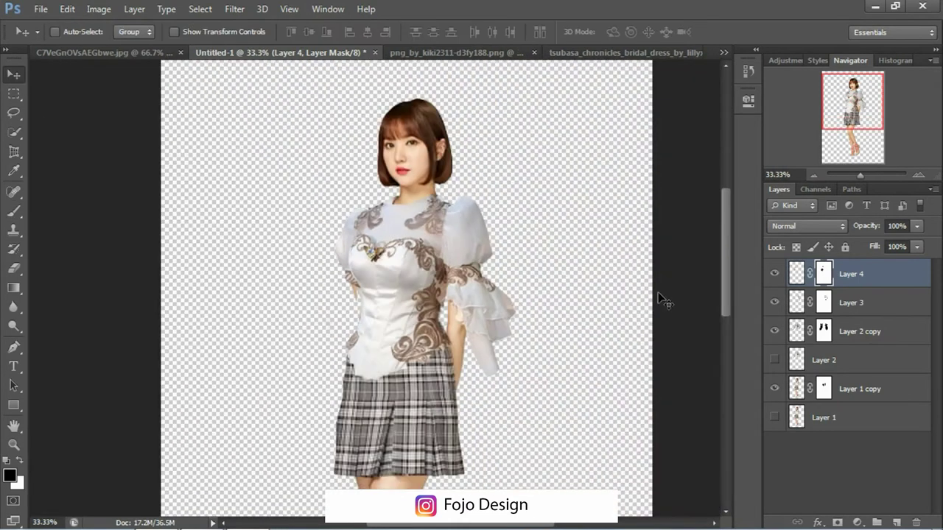
{"action": "left_click", "coordinate": [796, 302], "text": "ctrl"}
{"action": "key", "text": "ctrl+j"}
{"action": "left_click_drag", "start_coordinate": [479, 317], "coordinate": [314, 316]}
{"action": "key", "text": "ctrl+t"}
{"action": "right_click", "coordinate": [315, 283]}
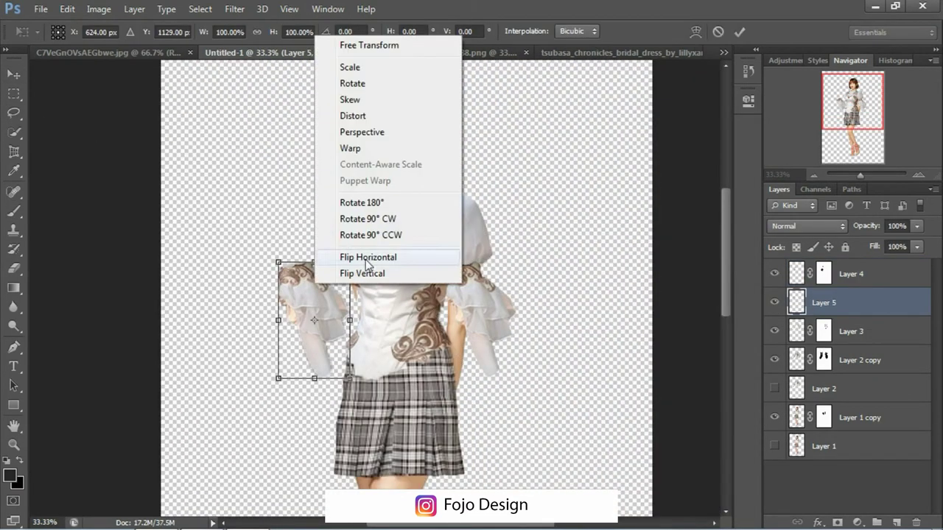
{"action": "left_click", "coordinate": [366, 257]}
{"action": "key", "text": "Return"}
Step: Move Layers 4 and 5 below Layer 3 and Layer 2 copy
{"action": "key", "text": "alt+shift+bracketright"}
{"action": "key", "text": "ctrl+bracketleft"}
{"action": "key", "text": "ctrl+bracketleft"}
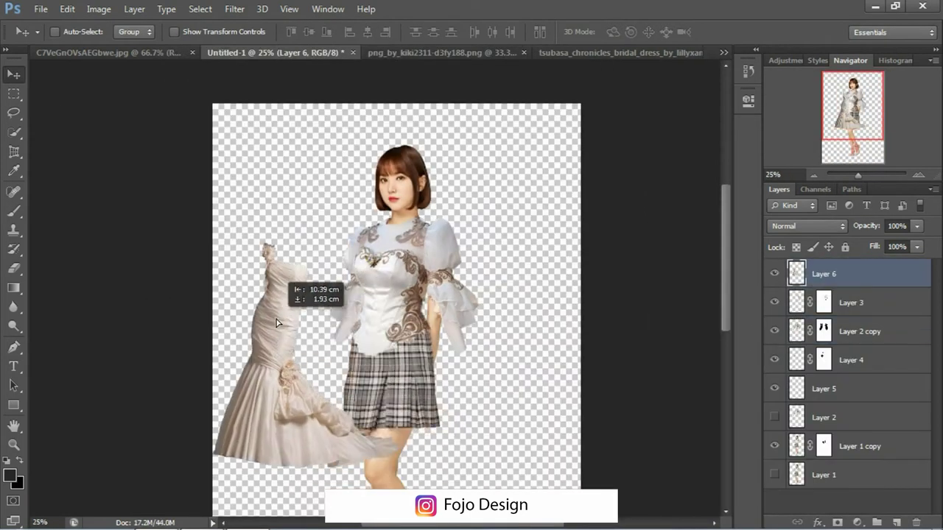
{"action": "left_click", "coordinate": [530, 56]}
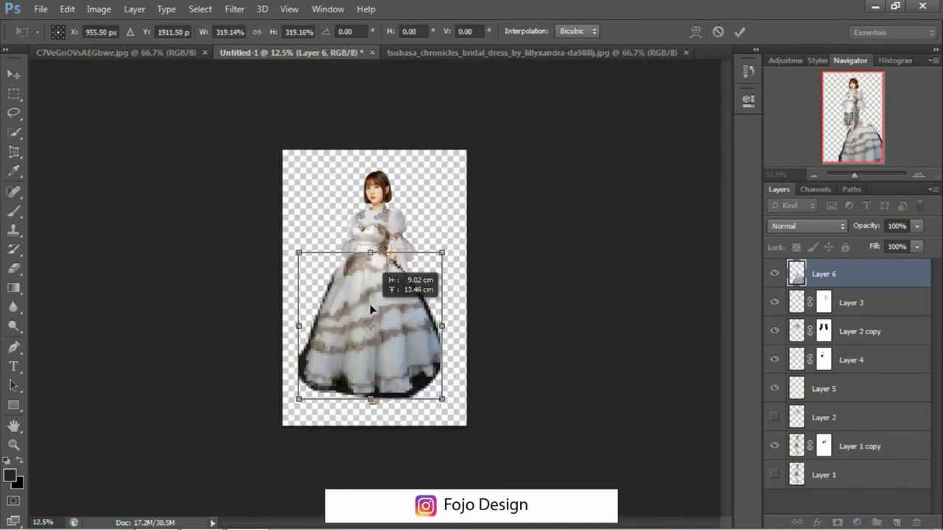
Step: Commit the enlarged skirt and mask away the grass around its hem
{"action": "key", "text": "Return"}
{"action": "key", "text": "ctrl+plus"}
{"action": "key", "text": "ctrl+plus"}
{"action": "key", "text": "ctrl+plus"}
{"action": "key", "text": "ctrl+plus"}
{"action": "key", "text": "ctrl+plus"}
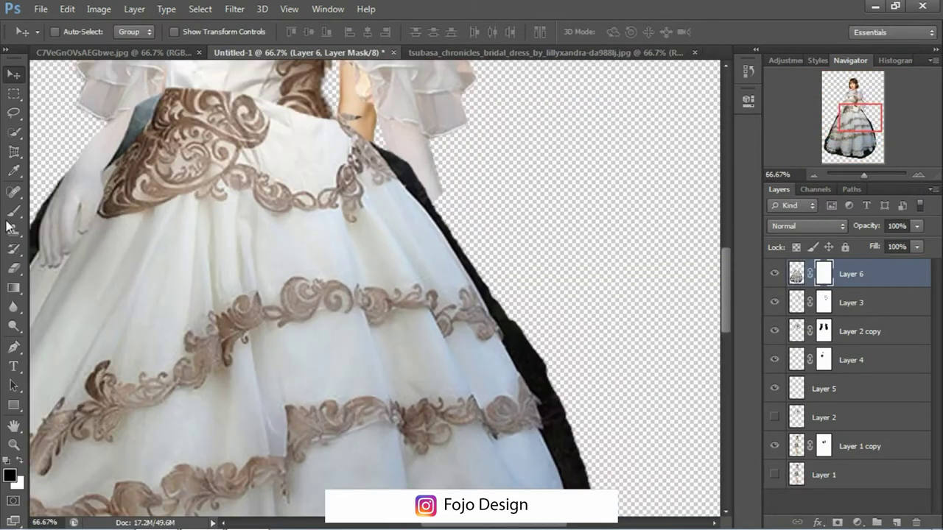
{"action": "scroll", "coordinate": [544, 431], "scroll_direction": "down", "scroll_amount": 3}
{"action": "scroll", "coordinate": [589, 398], "scroll_direction": "down", "scroll_amount": 3}
{"action": "key", "text": "bracketright"}
{"action": "key", "text": "bracketright"}
{"action": "key", "text": "bracketright"}
{"action": "left_click_drag", "start_coordinate": [535, 231], "coordinate": [621, 293]}
{"action": "scroll", "coordinate": [621, 293], "scroll_direction": "down", "scroll_amount": 3}
{"action": "key", "text": "bracketleft"}
{"action": "key", "text": "bracketleft"}
{"action": "key", "text": "bracketleft"}
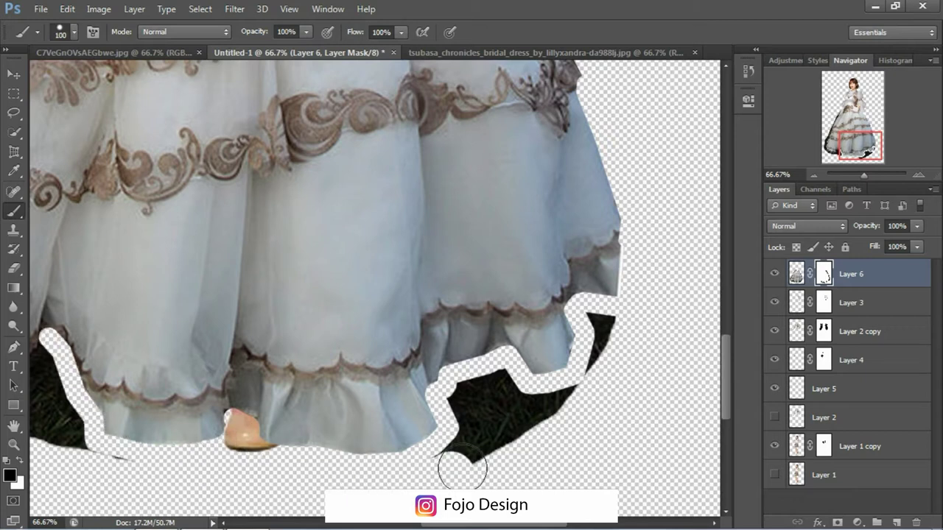
Step: Refine the skirt's side edges on the mask with a smaller brush, then clone fabric into gaps
{"action": "scroll", "coordinate": [602, 322], "scroll_direction": "left", "scroll_amount": 5}
{"action": "scroll", "coordinate": [602, 321], "scroll_direction": "down", "scroll_amount": 1}
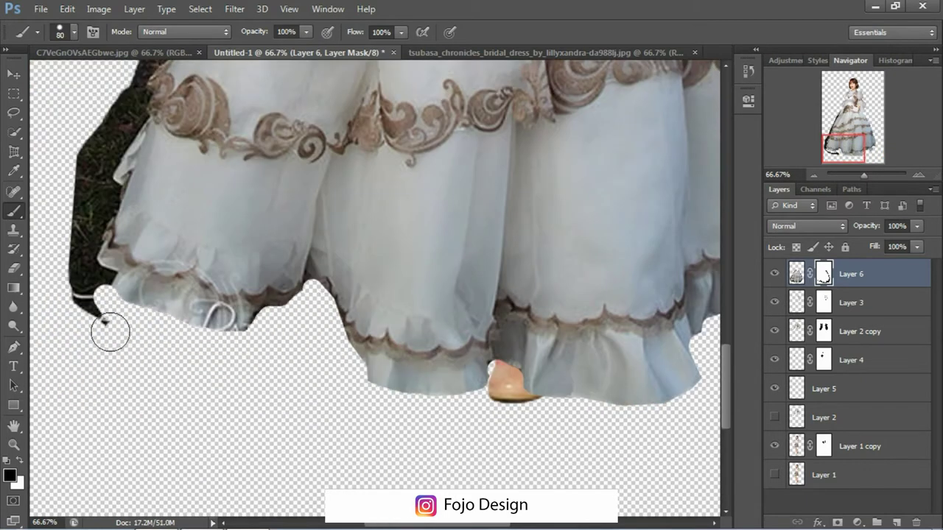
{"action": "scroll", "coordinate": [84, 276], "scroll_direction": "up", "scroll_amount": 3}
{"action": "key", "text": "bracketleft"}
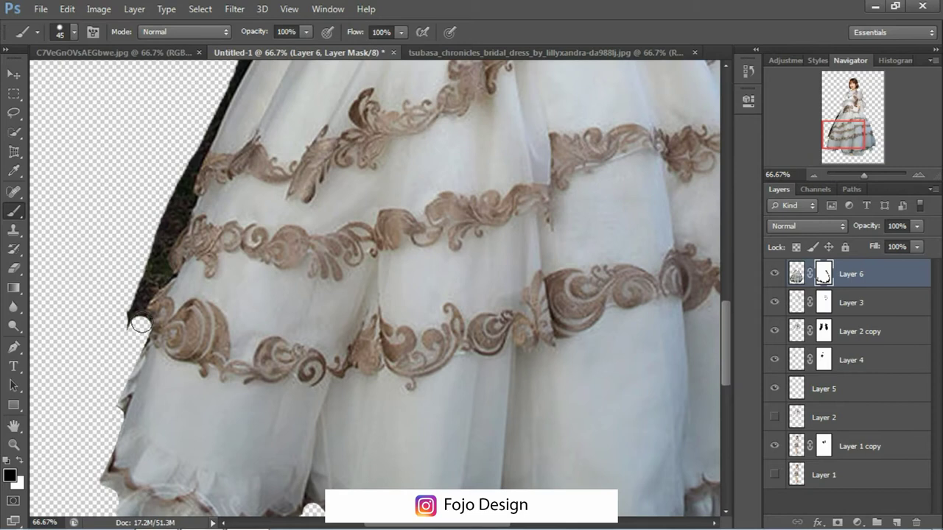
{"action": "scroll", "coordinate": [198, 171], "scroll_direction": "up", "scroll_amount": 2}
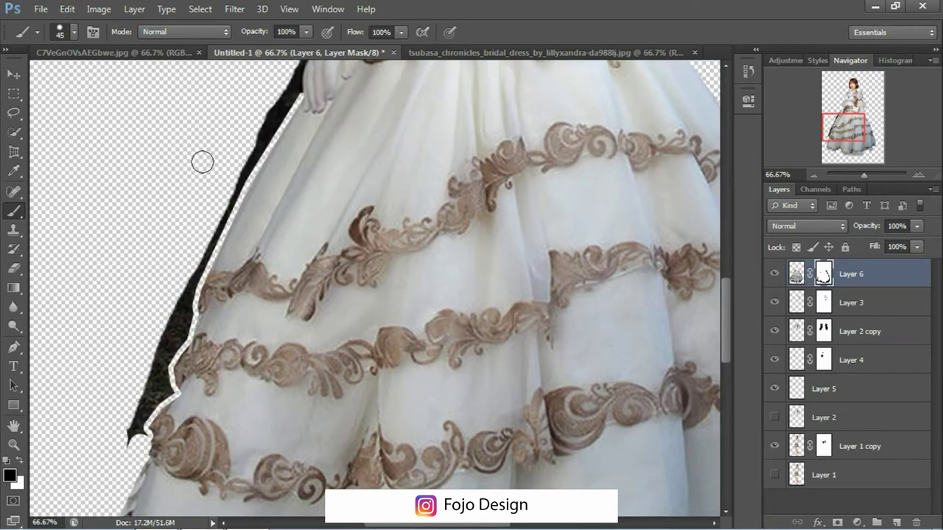
{"action": "scroll", "coordinate": [131, 417], "scroll_direction": "up", "scroll_amount": 5}
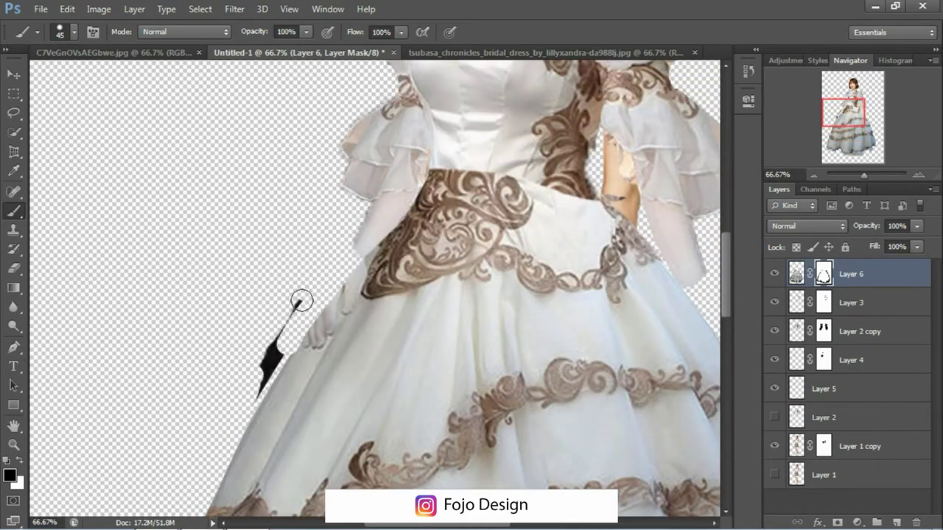
{"action": "left_click", "coordinate": [796, 274]}
{"action": "key", "text": "s"}
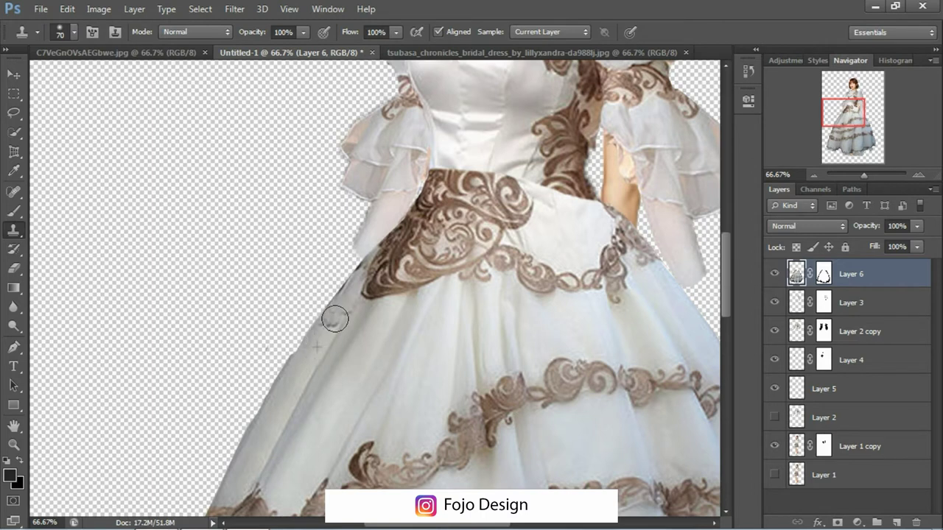
Step: Flip the Layer 6 dress horizontally with Free Transform
{"action": "key", "text": "ctrl+minus"}
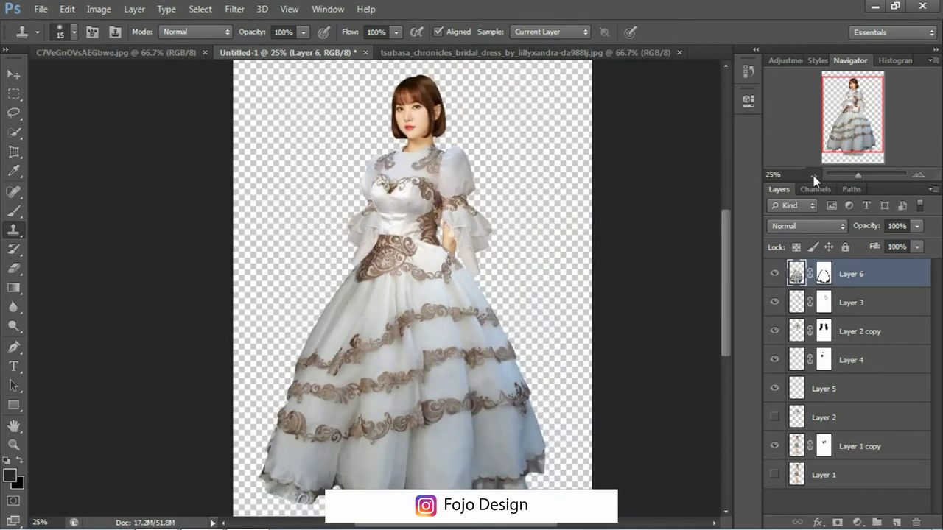
{"action": "key", "text": "ctrl+t"}
{"action": "right_click", "coordinate": [379, 237]}
{"action": "left_click", "coordinate": [410, 488]}
{"action": "key", "text": "Return"}
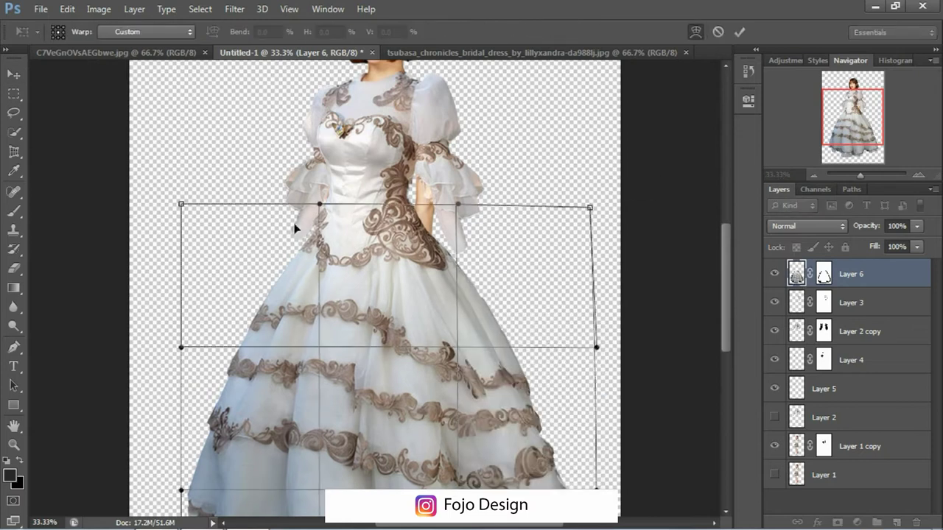
Step: Warp the dress's top edge and top-right corner to fit the body
{"action": "left_click_drag", "start_coordinate": [295, 225], "coordinate": [305, 189]}
{"action": "left_click_drag", "start_coordinate": [597, 204], "coordinate": [598, 211]}
{"action": "scroll", "coordinate": [598, 211], "scroll_direction": "down", "scroll_amount": 5}
{"action": "key", "text": "Return"}
{"action": "mouse_move", "coordinate": [860, 176]}
{"action": "left_mouse_down"}
{"action": "mouse_move", "coordinate": [813, 176]}
{"action": "mouse_move", "coordinate": [875, 176]}
{"action": "left_mouse_up"}
Step: Paint the lace edges on Layer 6's mask with a smaller brush, then target the layer pixels
{"action": "key", "text": "b"}
{"action": "left_click", "coordinate": [60, 31]}
{"action": "key", "text": "Escape"}
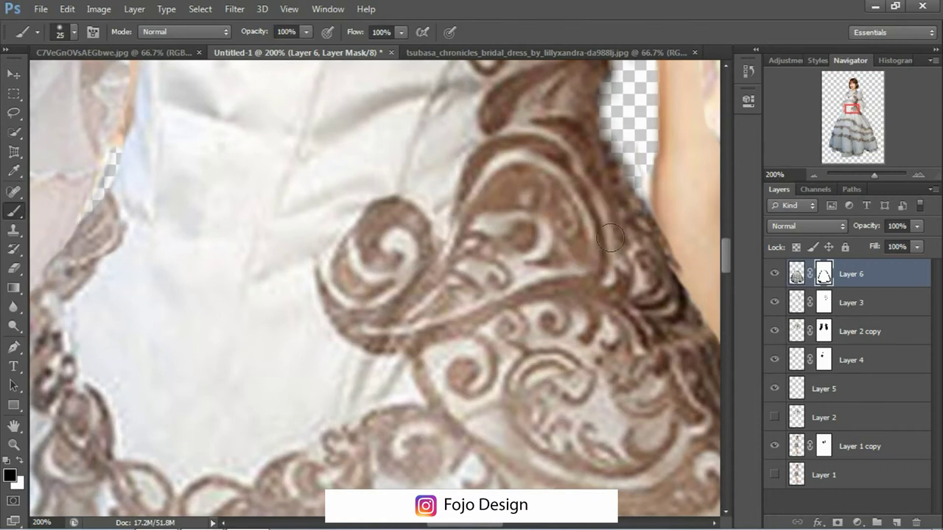
{"action": "left_click_drag", "start_coordinate": [860, 131], "coordinate": [855, 132]}
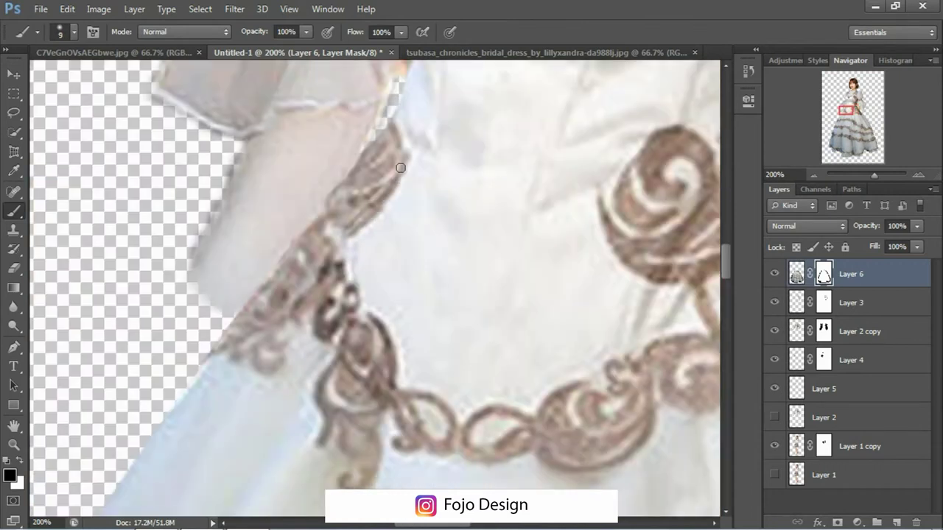
{"action": "key", "text": "ctrl+0"}
{"action": "left_click", "coordinate": [797, 274]}
{"action": "key", "text": "ctrl+m"}
Step: Brighten the dress with a Curves lift from input 112 to output 136 and clear the selection
{"action": "left_click_drag", "start_coordinate": [669, 209], "coordinate": [656, 204]}
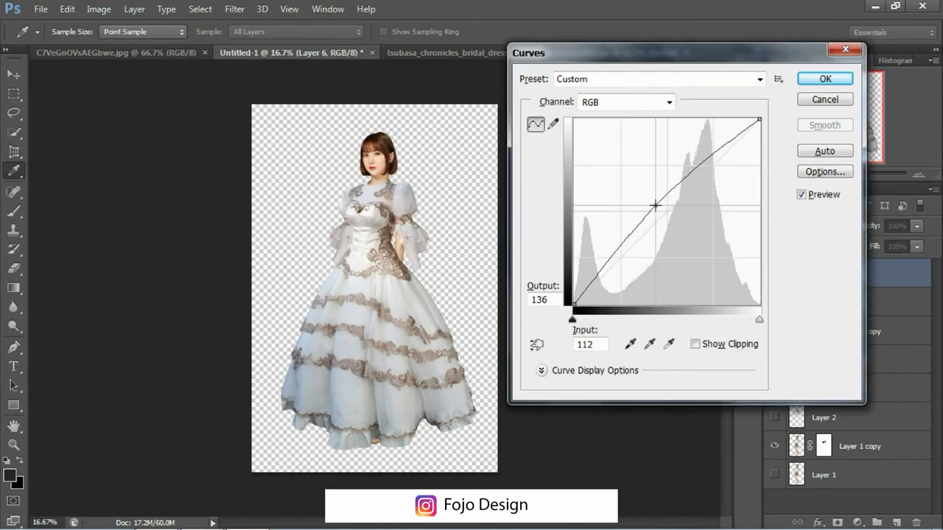
{"action": "key", "text": "Return"}
{"action": "key", "text": "v"}
{"action": "key", "text": "ctrl+d"}
Step: Try shifting the dress layers together with Free Transform, then revert it via History
{"action": "left_click", "coordinate": [847, 389], "text": "shift"}
{"action": "key", "text": "ctrl+t"}
{"action": "key", "text": "Return"}
{"action": "key", "text": "ctrl+t"}
{"action": "left_click_drag", "start_coordinate": [417, 324], "coordinate": [422, 336]}
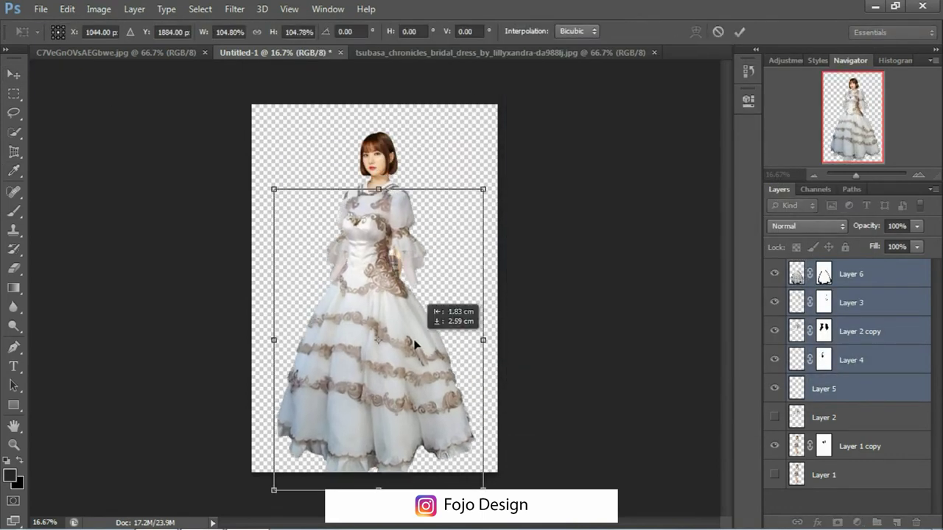
{"action": "key", "text": "Escape"}
{"action": "left_click", "coordinate": [747, 70]}
{"action": "left_click", "coordinate": [648, 92]}
Step: Group Layers 6–2 into Group 1, stamp a merged masked copy at 100% opacity, delete Layer 2
{"action": "left_click", "coordinate": [884, 389], "text": "shift"}
{"action": "key", "text": "ctrl+alt+e"}
{"action": "left_click", "coordinate": [894, 452], "text": "shift"}
{"action": "key", "text": "ctrl+g"}
{"action": "left_click_drag", "start_coordinate": [836, 442], "coordinate": [913, 519]}
{"action": "key", "text": "ctrl+plus"}
{"action": "key", "text": "ctrl+plus"}
{"action": "key", "text": "ctrl+plus"}
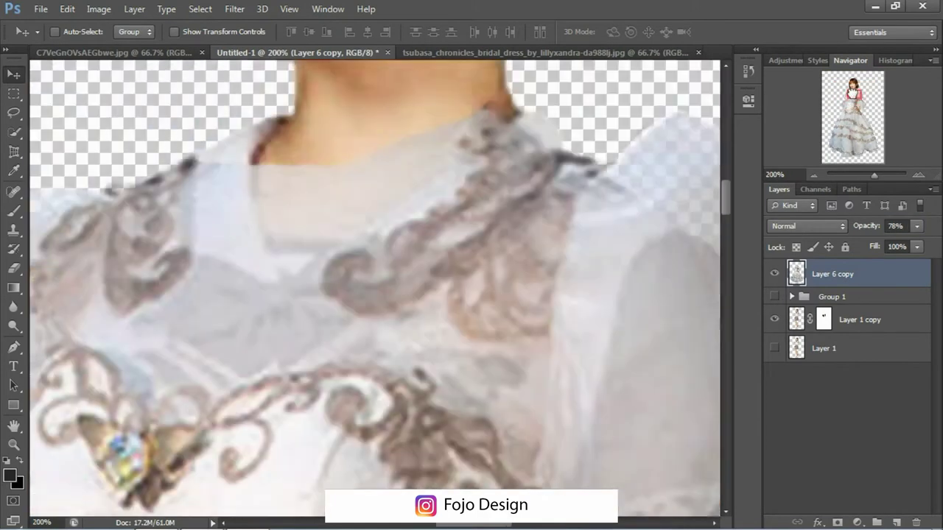
{"action": "left_click", "coordinate": [831, 521]}
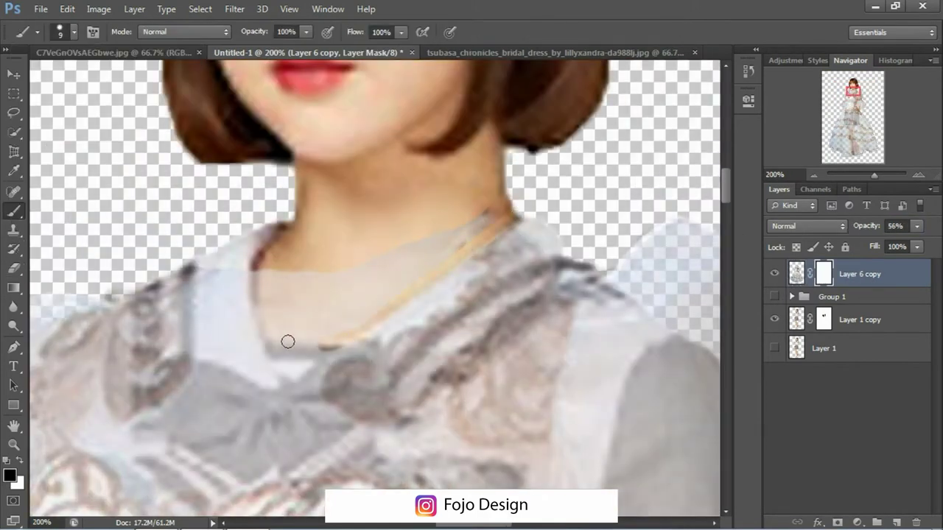
{"action": "left_click_drag", "start_coordinate": [865, 226], "coordinate": [906, 226]}
Step: Quick-select a lace ornament from the dress as a trial neckline trim
{"action": "key", "text": "ctrl+minus"}
{"action": "key", "text": "ctrl+minus"}
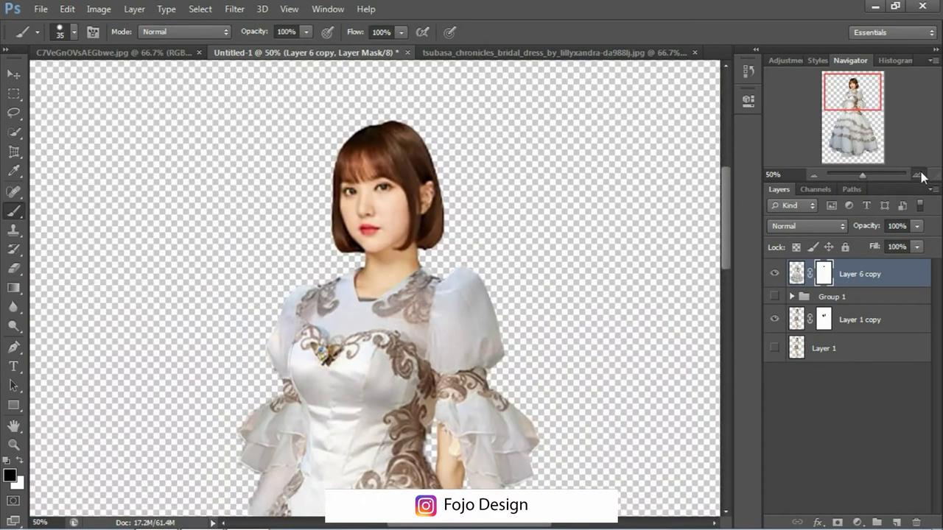
{"action": "key", "text": "v"}
{"action": "key", "text": "ctrl+plus"}
{"action": "key", "text": "ctrl+plus"}
{"action": "scroll", "coordinate": [337, 214], "scroll_direction": "up", "scroll_amount": 2}
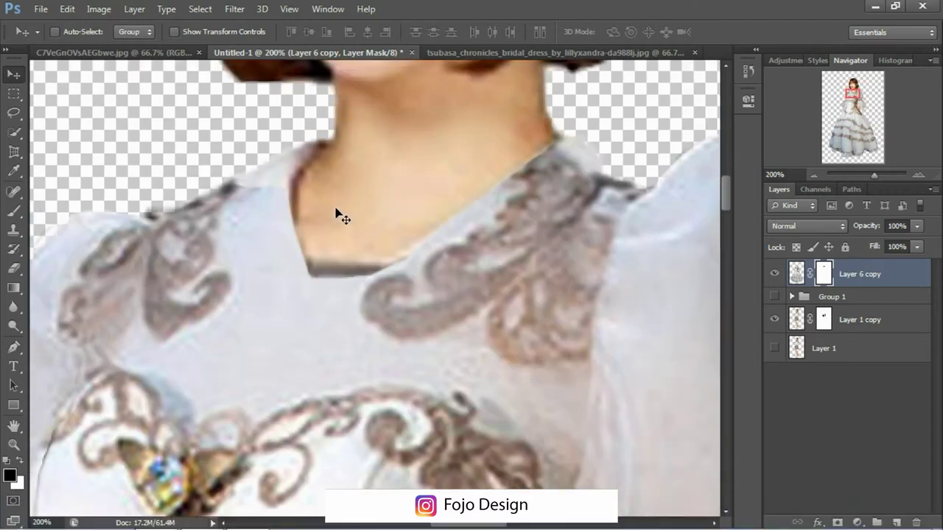
{"action": "scroll", "coordinate": [301, 277], "scroll_direction": "down", "scroll_amount": 2}
{"action": "scroll", "coordinate": [221, 221], "scroll_direction": "up", "scroll_amount": 1}
{"action": "left_click", "coordinate": [13, 132]}
{"action": "scroll", "coordinate": [380, 346], "scroll_direction": "down", "scroll_amount": 1}
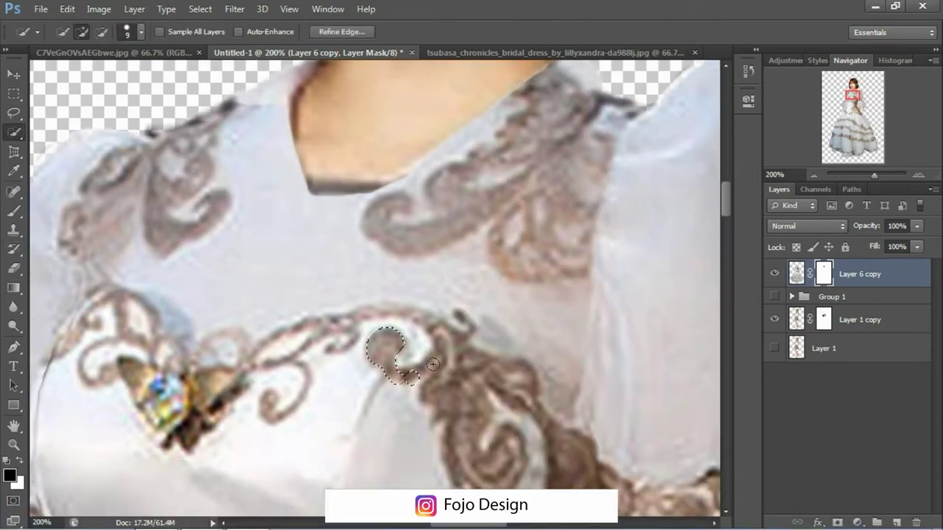
Step: Copy the ornament to its own layer, rotate and fit it onto the neckline, then delete it
{"action": "key", "text": "ctrl+j"}
{"action": "key", "text": "ctrl+t"}
{"action": "left_click_drag", "start_coordinate": [471, 435], "coordinate": [511, 379]}
{"action": "mouse_move", "coordinate": [368, 276]}
{"action": "left_mouse_down"}
{"action": "mouse_move", "coordinate": [410, 285]}
{"action": "mouse_move", "coordinate": [467, 152]}
{"action": "left_mouse_up"}
{"action": "key", "text": "ctrl+minus"}
{"action": "left_click_drag", "start_coordinate": [471, 184], "coordinate": [443, 252]}
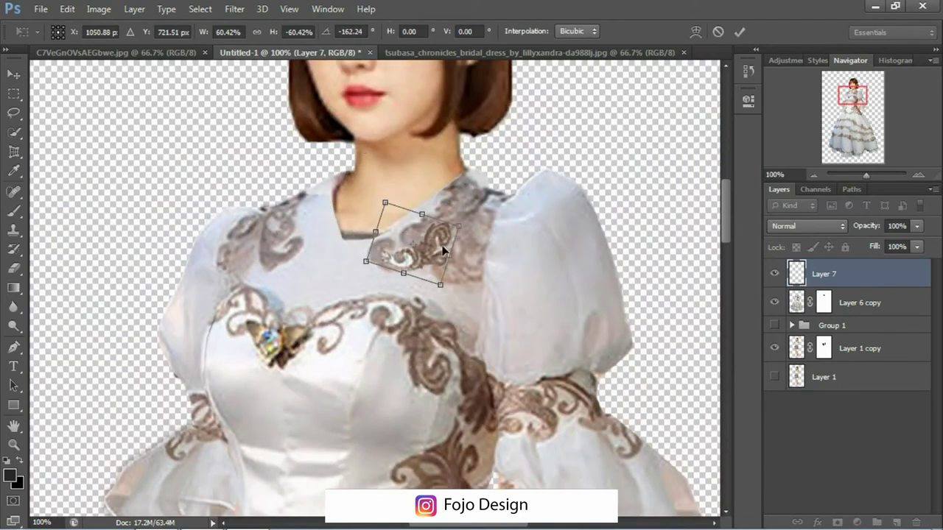
{"action": "key", "text": "Return"}
{"action": "key", "text": "ctrl+minus"}
{"action": "key", "text": "ctrl+minus"}
{"action": "key", "text": "ctrl+minus"}
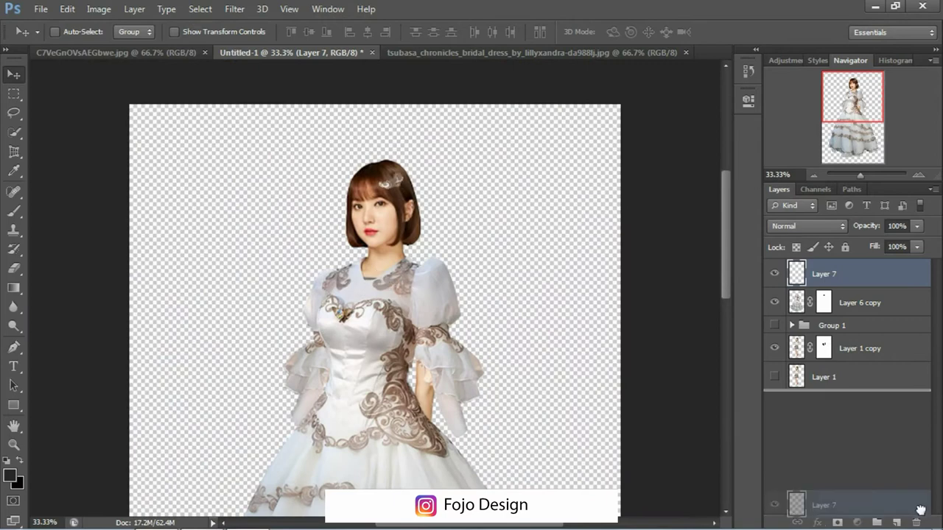
{"action": "left_click_drag", "start_coordinate": [920, 509], "coordinate": [916, 521]}
Step: Clone skin over the dark shadow line at the base of the neck
{"action": "key", "text": "ctrl+plus"}
{"action": "key", "text": "ctrl+plus"}
{"action": "key", "text": "ctrl+plus"}
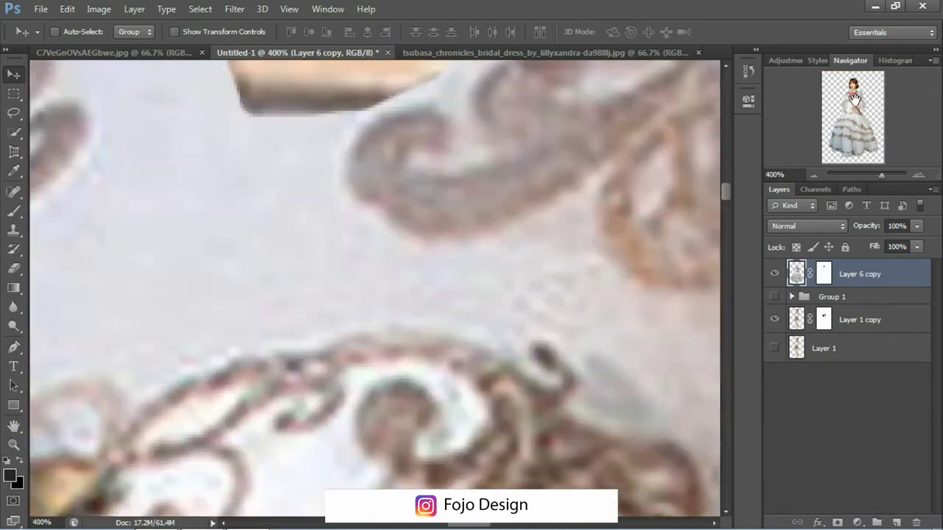
{"action": "key", "text": "b"}
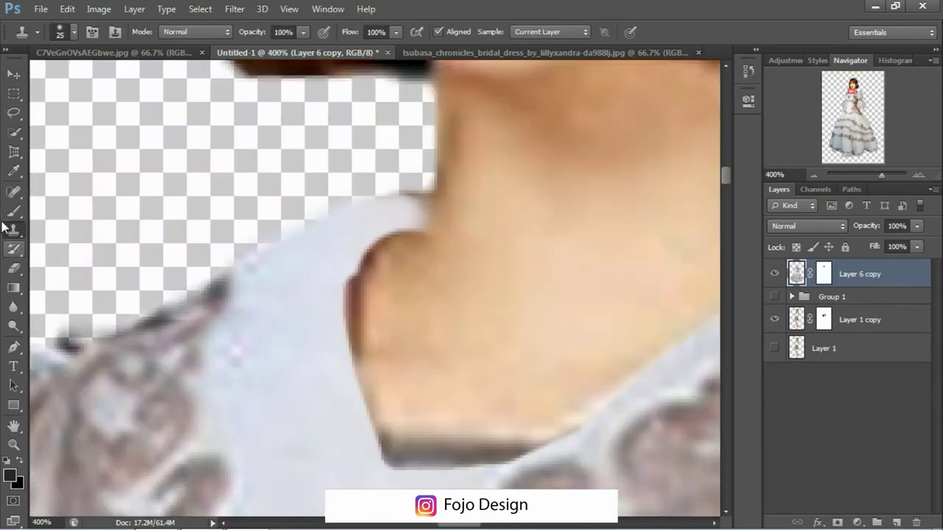
{"action": "key", "text": "b"}
{"action": "key", "text": "ctrl+backslash"}
{"action": "left_click", "coordinate": [813, 175]}
{"action": "key", "text": "ctrl+plus"}
{"action": "key", "text": "ctrl+plus"}
{"action": "key", "text": "ctrl+plus"}
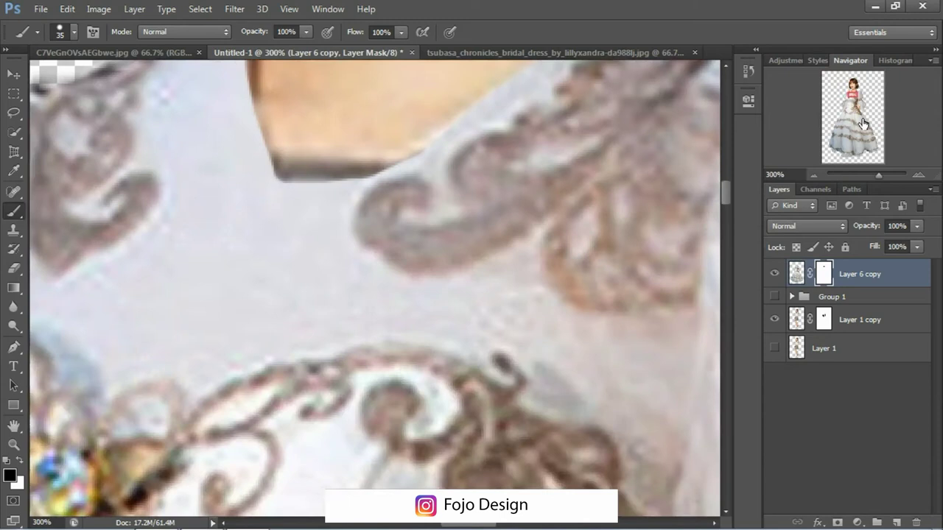
{"action": "key", "text": "alt+bracketleft"}
{"action": "key", "text": "alt+bracketleft"}
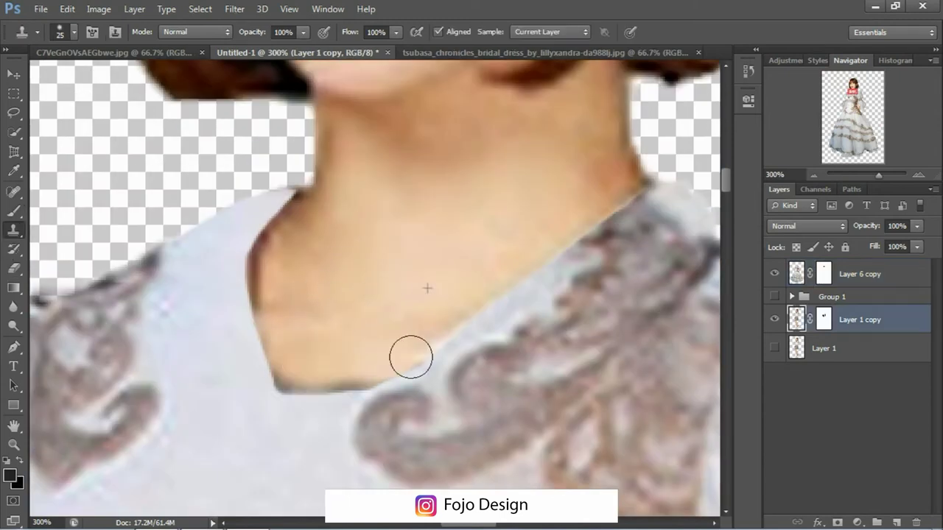
{"action": "left_click_drag", "start_coordinate": [411, 357], "coordinate": [339, 210]}
Step: Paint black on Layer 6 copy's mask to hide the rough sleeve edge
{"action": "left_click", "coordinate": [814, 176]}
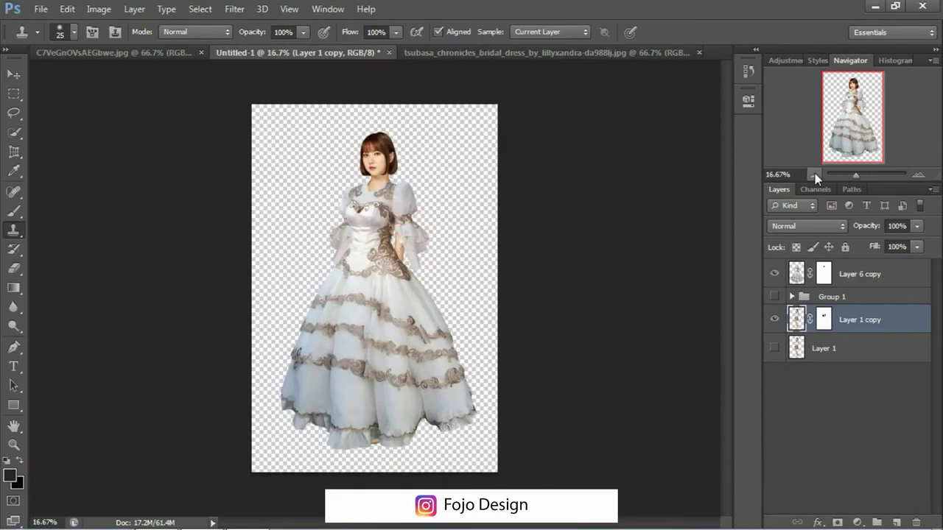
{"action": "key", "text": "v"}
{"action": "scroll", "coordinate": [436, 247], "scroll_direction": "up", "scroll_amount": 3}
{"action": "left_click_drag", "start_coordinate": [853, 118], "coordinate": [860, 107]}
{"action": "key", "text": "alt+bracketright"}
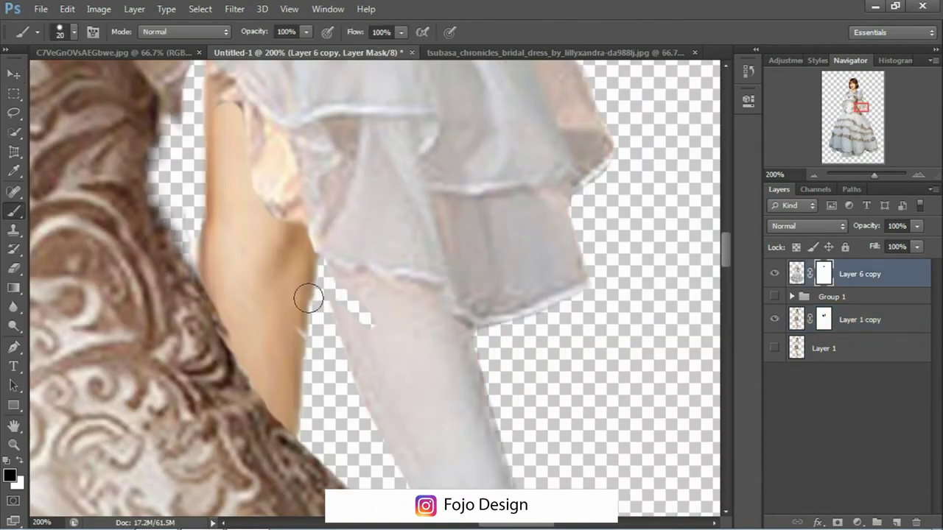
{"action": "left_click_drag", "start_coordinate": [484, 395], "coordinate": [432, 280]}
Step: Mask out the stray fabric piece below the sleeve with a resized brush
{"action": "key", "text": "bracketright"}
{"action": "scroll", "coordinate": [343, 344], "scroll_direction": "left", "scroll_amount": 5}
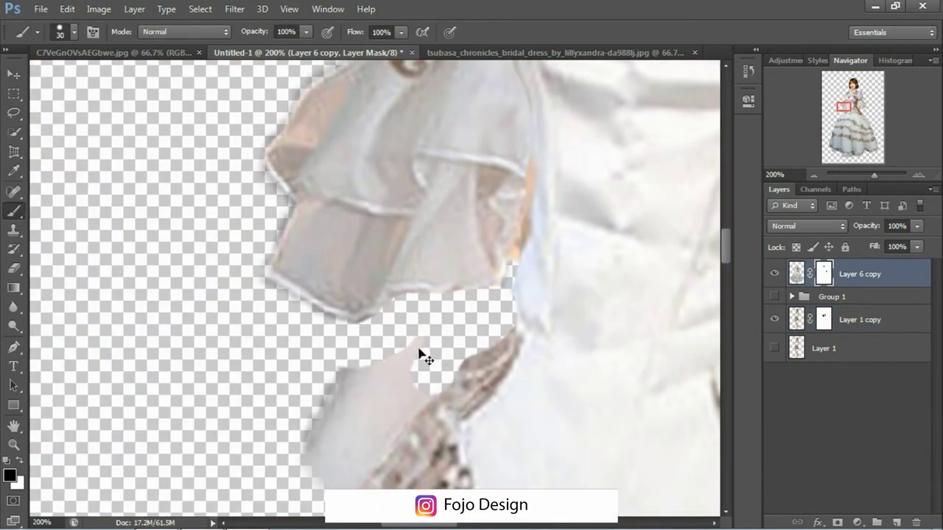
{"action": "left_click_drag", "start_coordinate": [448, 362], "coordinate": [314, 423]}
{"action": "key", "text": "bracketleft"}
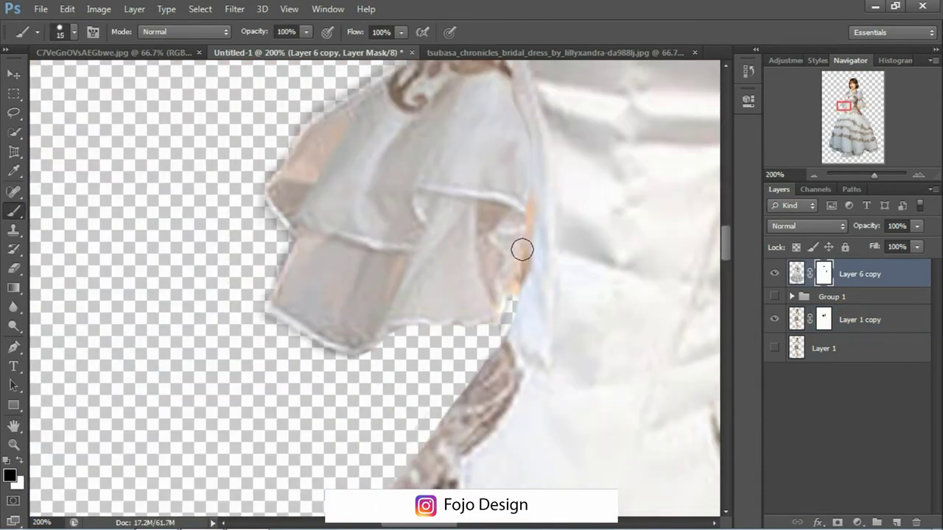
{"action": "scroll", "coordinate": [372, 184], "scroll_direction": "up", "scroll_amount": 3}
{"action": "key", "text": "bracketright"}
{"action": "key", "text": "bracketright"}
{"action": "key", "text": "bracketright"}
{"action": "left_click_drag", "start_coordinate": [269, 442], "coordinate": [677, 154]}
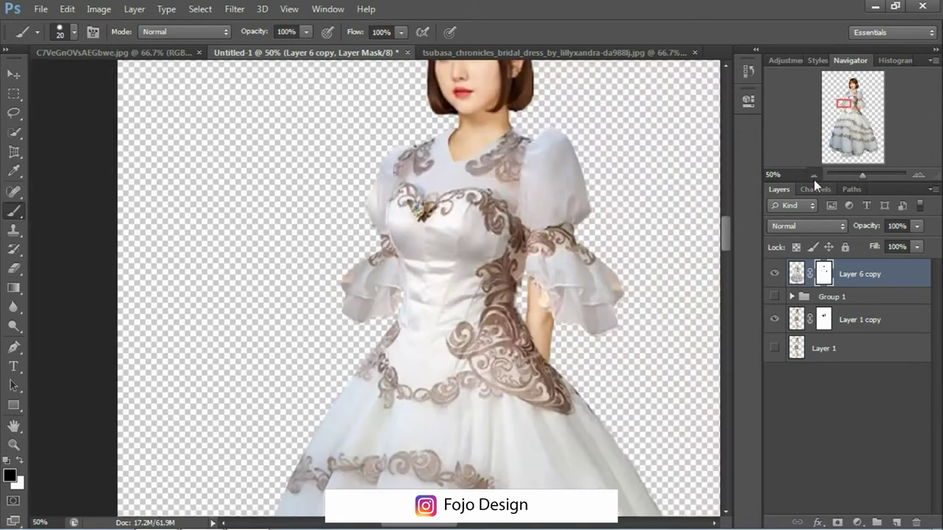
Step: Lasso a loose selection around the other sleeve ruffle, then fit the whole document on screen
{"action": "key", "text": "v"}
{"action": "left_click_drag", "start_coordinate": [238, 82], "coordinate": [242, 72]}
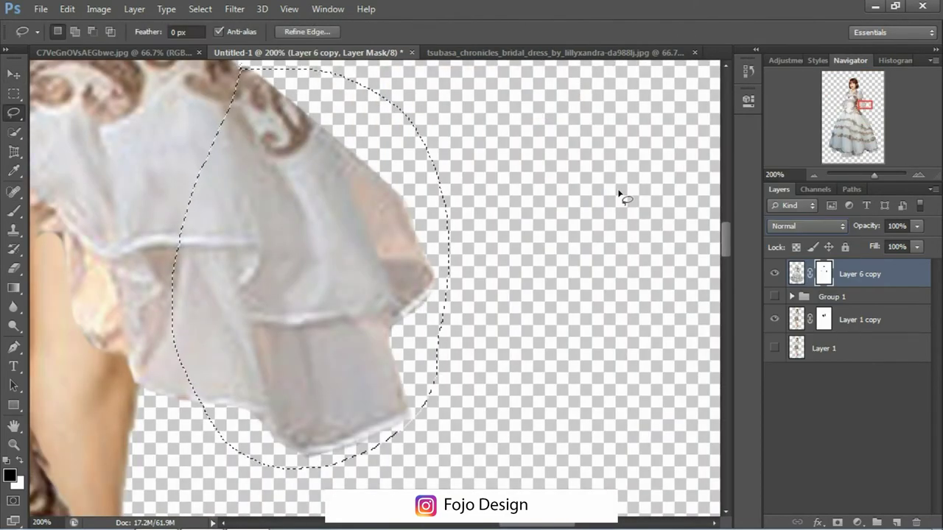
{"action": "left_click", "coordinate": [814, 175]}
{"action": "key", "text": "ctrl+0"}
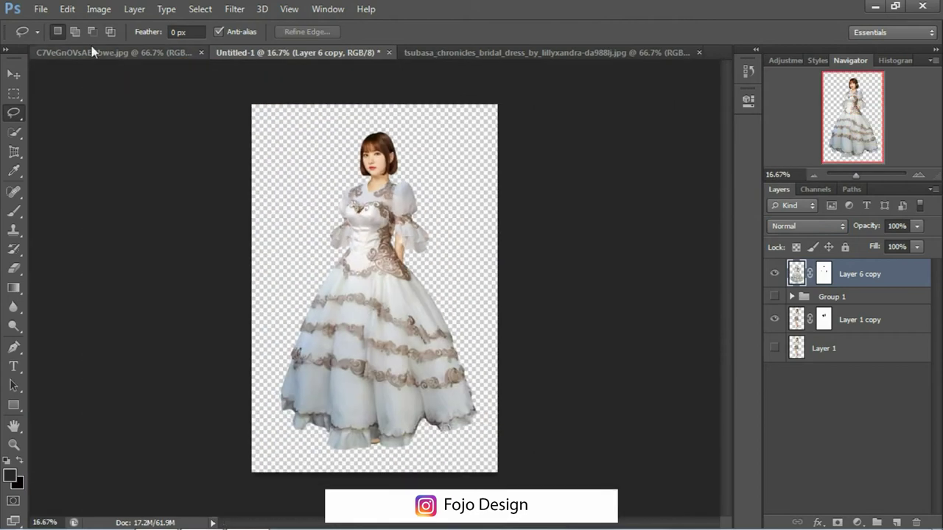
{"action": "key", "text": "ctrl+o"}
Step: Open the premade background and balcony scene images and drag the balcony into the girl's composition
{"action": "left_click", "coordinate": [621, 147]}
{"action": "scroll", "coordinate": [659, 327], "scroll_direction": "down", "scroll_amount": 3}
{"action": "left_click", "coordinate": [347, 221], "text": "ctrl"}
{"action": "key", "text": "Return"}
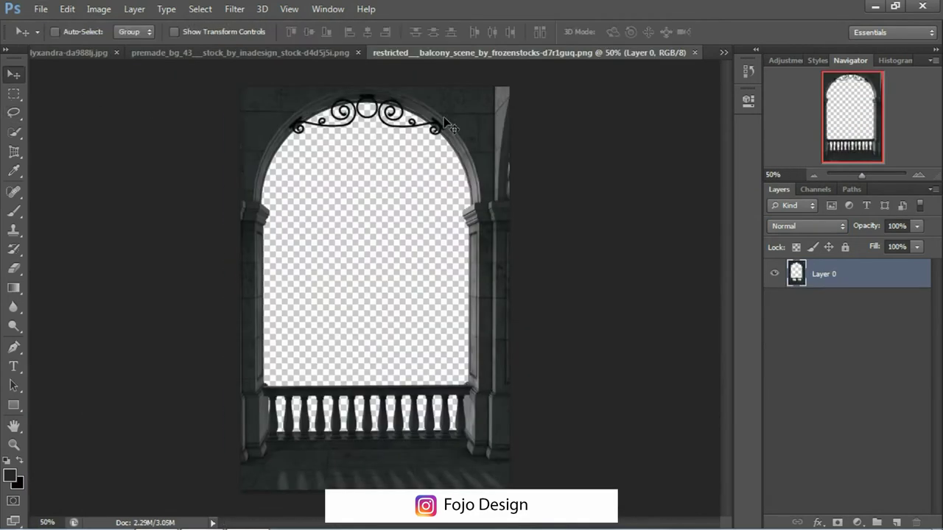
{"action": "left_click_drag", "start_coordinate": [443, 116], "coordinate": [427, 140]}
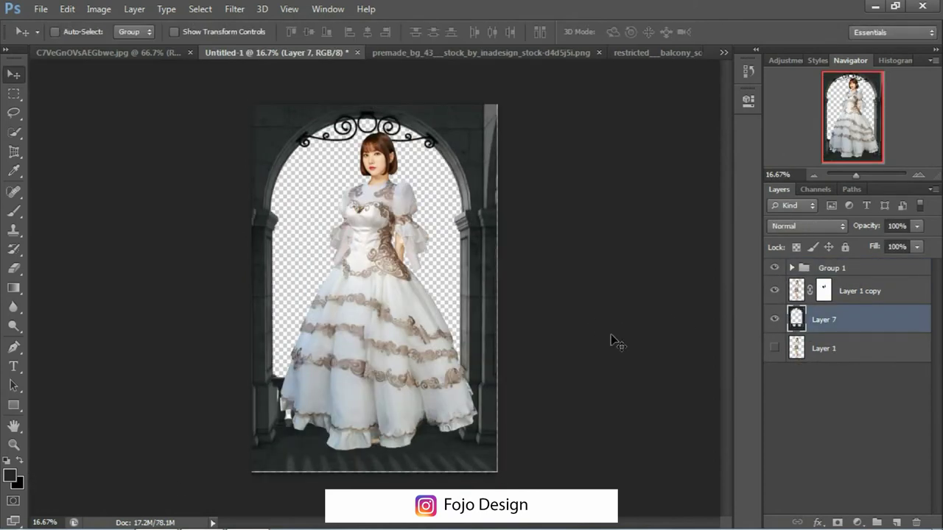
Step: Free Transform the girl's layer to shrink her to fit the balcony
{"action": "left_click", "coordinate": [860, 290]}
{"action": "key", "text": "ctrl+t"}
{"action": "mouse_move", "coordinate": [499, 110]}
{"action": "left_mouse_down"}
{"action": "mouse_move", "coordinate": [452, 278]}
{"action": "mouse_move", "coordinate": [491, 196]}
{"action": "mouse_move", "coordinate": [444, 267]}
{"action": "mouse_move", "coordinate": [477, 273]}
{"action": "left_mouse_up"}
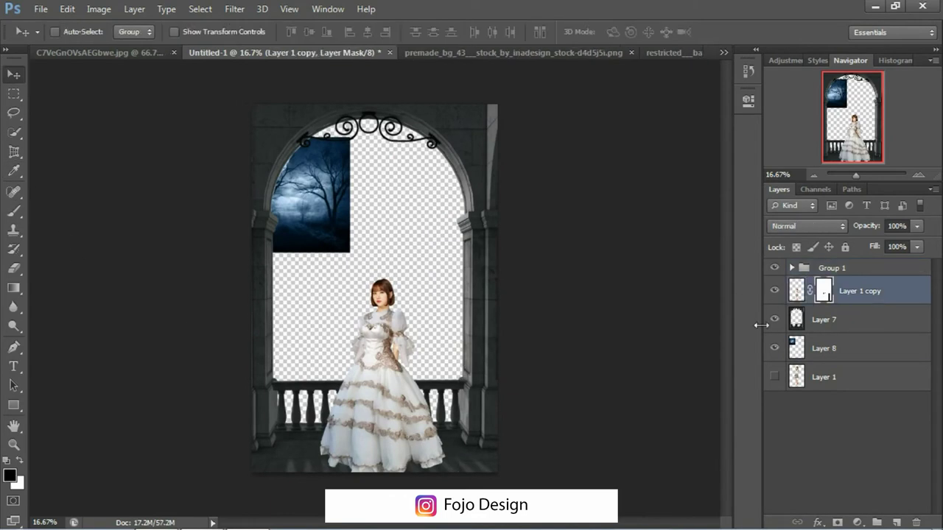
Step: Gaussian-blur the night sky layer with a 33.2 pixel radius
{"action": "left_click", "coordinate": [823, 349]}
{"action": "left_click_drag", "start_coordinate": [589, 319], "coordinate": [647, 319]}
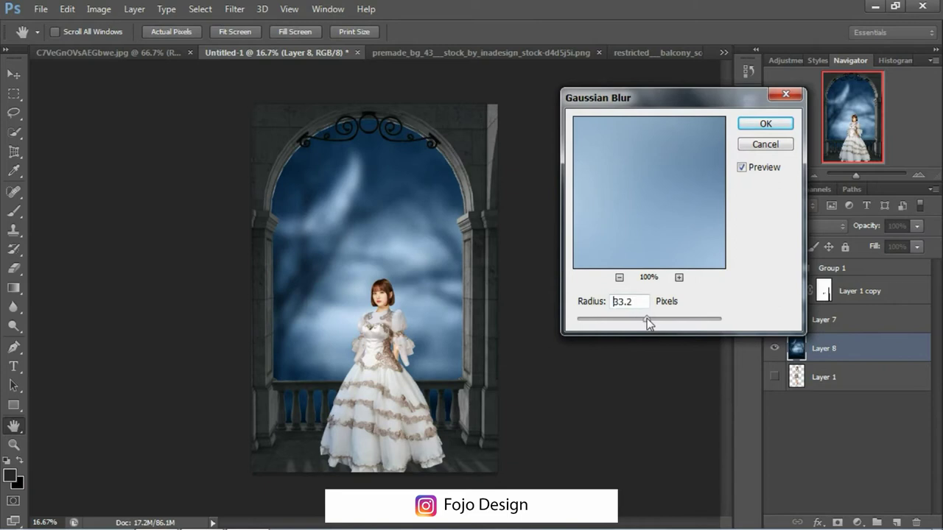
{"action": "key", "text": "Return"}
{"action": "left_click", "coordinate": [823, 320]}
Step: Duplicate the blurred layer and set Hue/Saturation to hue -30, saturation +85, lightness +18
{"action": "key", "text": "ctrl+j"}
{"action": "key", "text": "ctrl+u"}
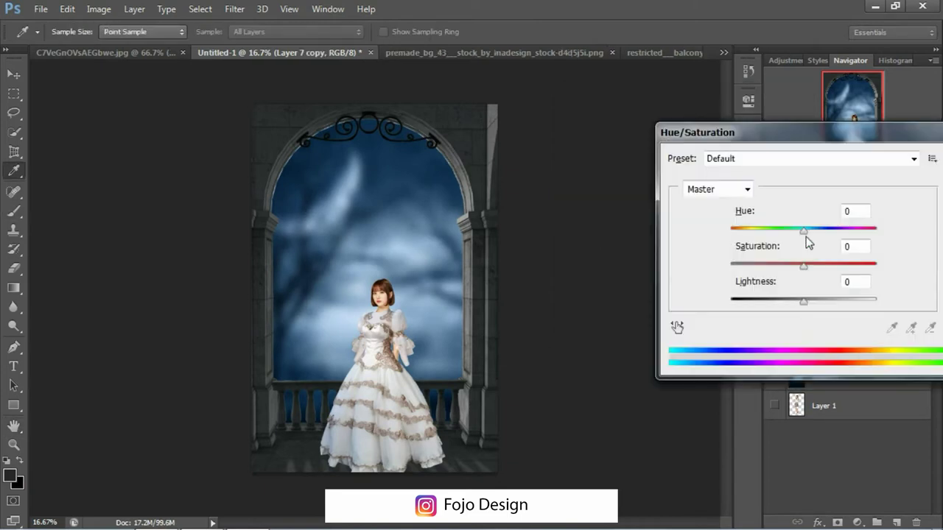
{"action": "left_click_drag", "start_coordinate": [668, 238], "coordinate": [647, 240]}
{"action": "left_click_drag", "start_coordinate": [730, 277], "coordinate": [731, 274]}
{"action": "left_click_drag", "start_coordinate": [666, 310], "coordinate": [680, 310]}
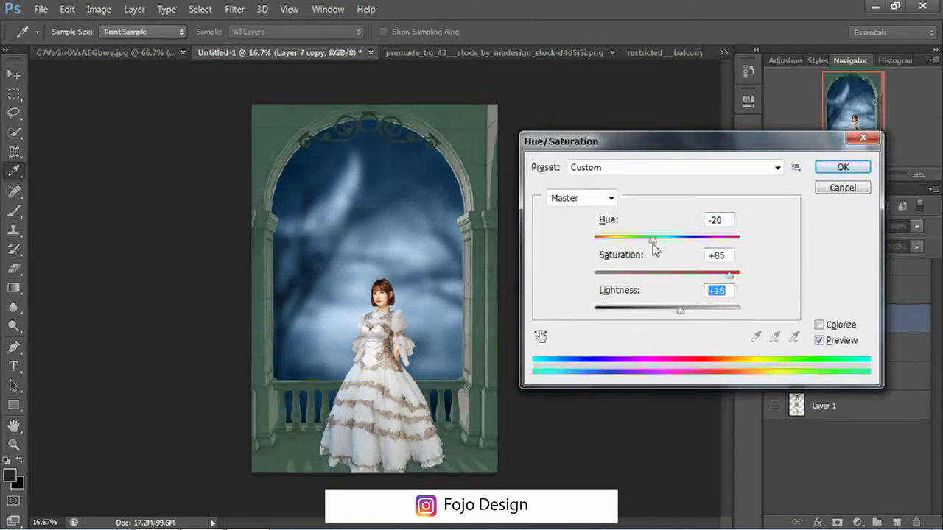
{"action": "key", "text": "Return"}
Step: Adjust the Blue channel curve: lift the midpoint, black point to input 77, white point inward
{"action": "key", "text": "ctrl+m"}
{"action": "key", "text": "alt+5"}
{"action": "left_click_drag", "start_coordinate": [658, 221], "coordinate": [657, 204]}
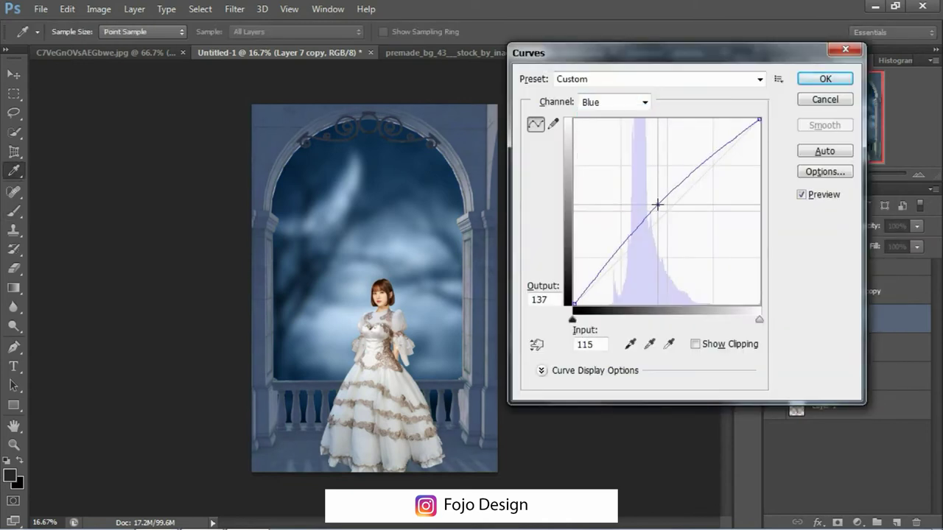
{"action": "left_click_drag", "start_coordinate": [572, 237], "coordinate": [629, 306]}
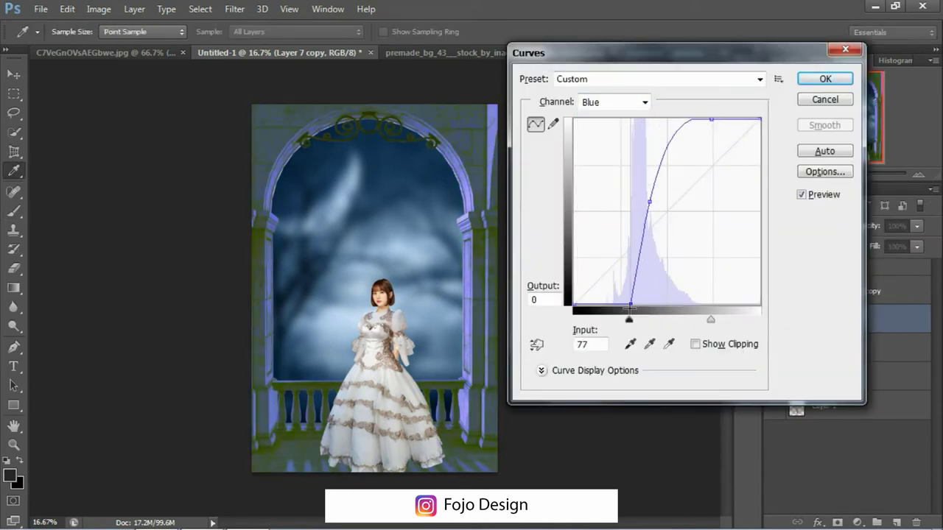
{"action": "left_click_drag", "start_coordinate": [700, 322], "coordinate": [661, 322]}
{"action": "key", "text": "Return"}
Step: Apply a second Hue/Saturation with hue about -13 and saturation +35
{"action": "key", "text": "ctrl+u"}
{"action": "mouse_move", "coordinate": [666, 239]}
{"action": "left_mouse_down"}
{"action": "mouse_move", "coordinate": [695, 246]}
{"action": "mouse_move", "coordinate": [650, 251]}
{"action": "mouse_move", "coordinate": [653, 242]}
{"action": "left_mouse_up"}
{"action": "left_click_drag", "start_coordinate": [668, 274], "coordinate": [692, 275]}
{"action": "left_click_drag", "start_coordinate": [653, 239], "coordinate": [660, 243]}
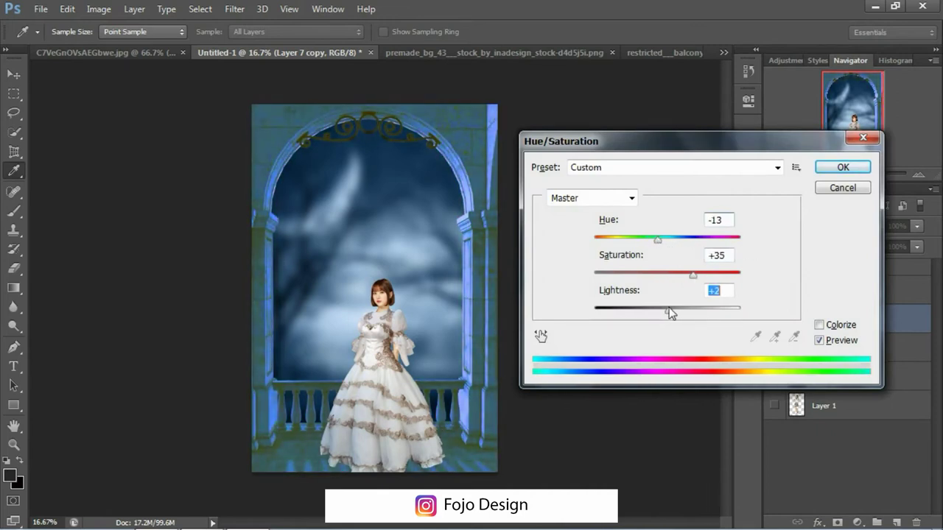
{"action": "key", "text": "Return"}
Step: Erase on Layer 7 copy's mask to reveal the blue tone along the arch's inner edges
{"action": "key", "text": "b"}
{"action": "scroll", "coordinate": [427, 155], "scroll_direction": "up", "scroll_amount": 4}
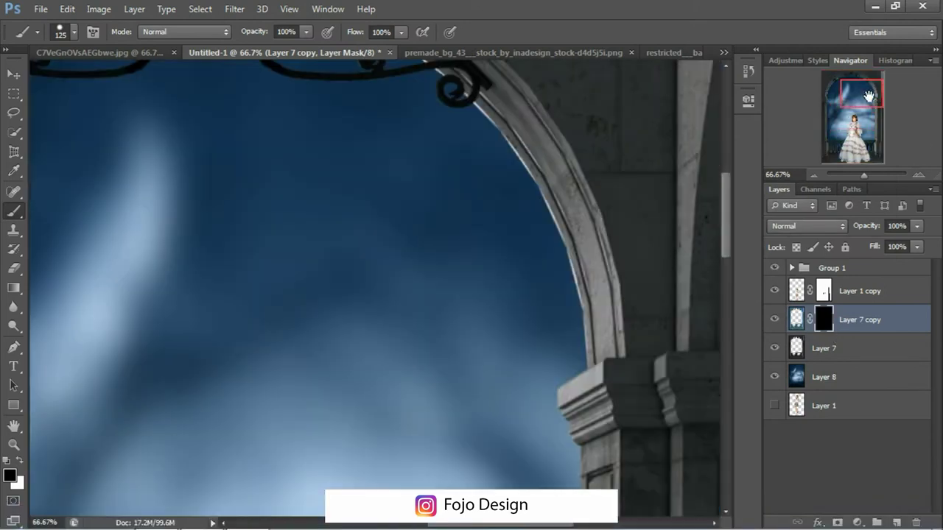
{"action": "key", "text": "e"}
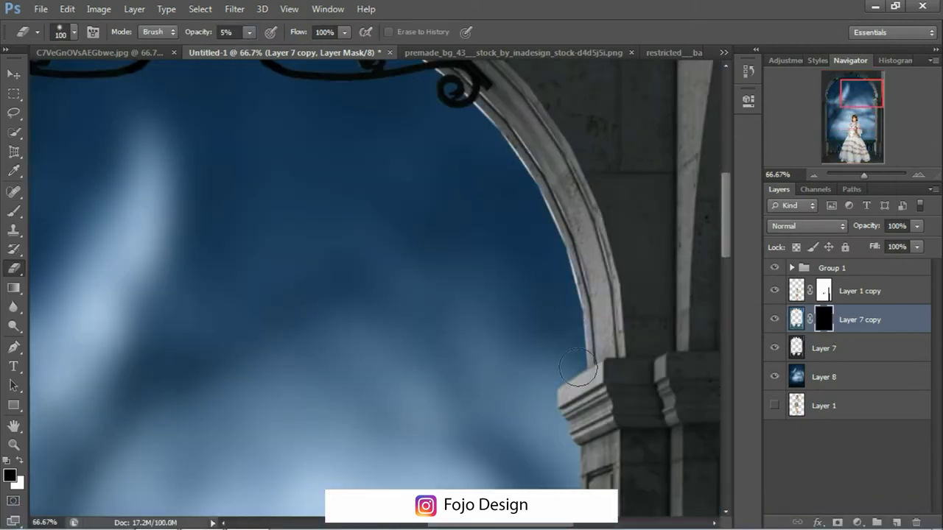
{"action": "scroll", "coordinate": [569, 372], "scroll_direction": "down", "scroll_amount": 2}
{"action": "scroll", "coordinate": [567, 332], "scroll_direction": "down", "scroll_amount": 4}
{"action": "scroll", "coordinate": [564, 280], "scroll_direction": "down", "scroll_amount": 3}
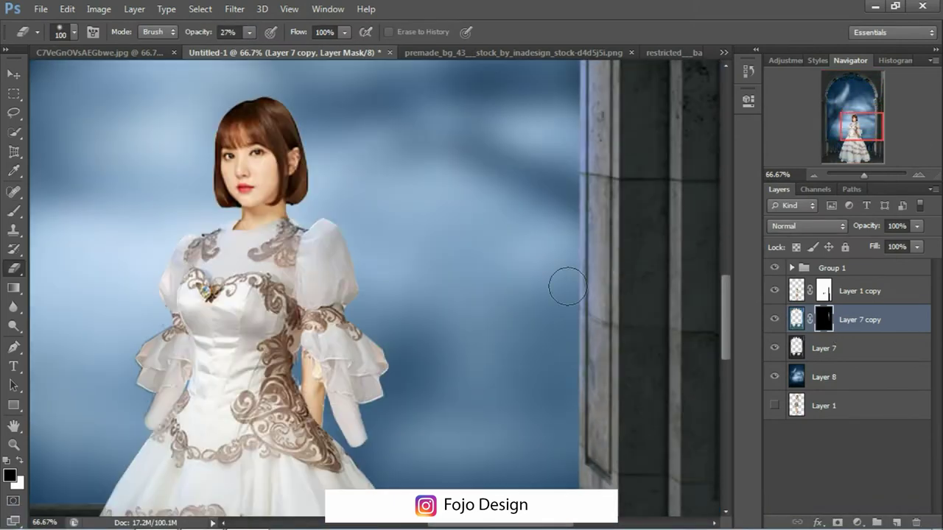
{"action": "scroll", "coordinate": [577, 285], "scroll_direction": "down", "scroll_amount": 3}
{"action": "scroll", "coordinate": [137, 270], "scroll_direction": "left", "scroll_amount": 4}
{"action": "scroll", "coordinate": [131, 316], "scroll_direction": "up", "scroll_amount": 1}
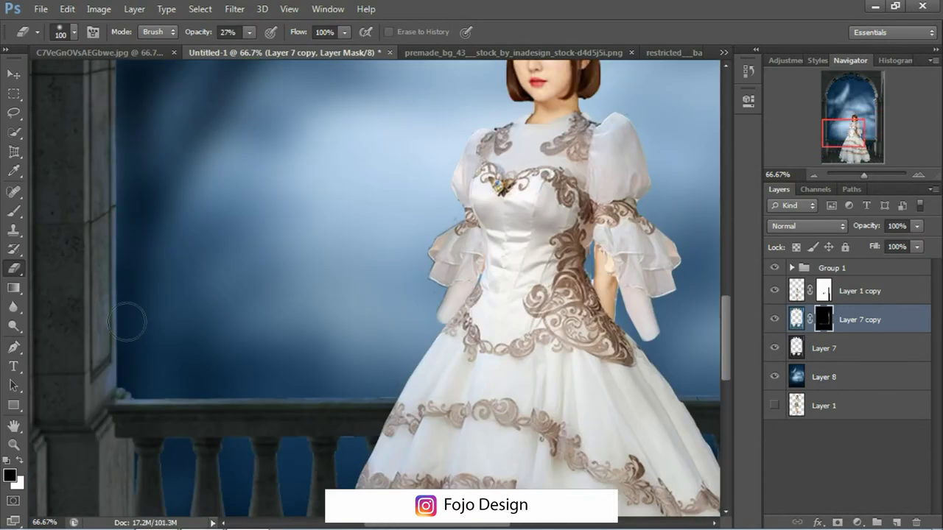
{"action": "scroll", "coordinate": [126, 131], "scroll_direction": "up", "scroll_amount": 4}
{"action": "scroll", "coordinate": [130, 157], "scroll_direction": "up", "scroll_amount": 3}
{"action": "scroll", "coordinate": [130, 157], "scroll_direction": "up", "scroll_amount": 3}
{"action": "scroll", "coordinate": [204, 185], "scroll_direction": "up", "scroll_amount": 2}
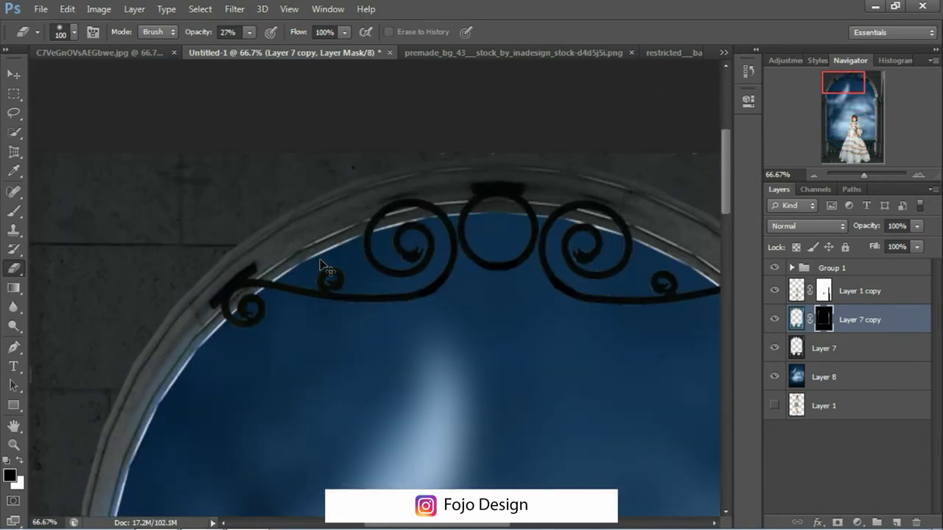
{"action": "scroll", "coordinate": [243, 206], "scroll_direction": "down", "scroll_amount": 2}
{"action": "scroll", "coordinate": [232, 199], "scroll_direction": "down", "scroll_amount": 1}
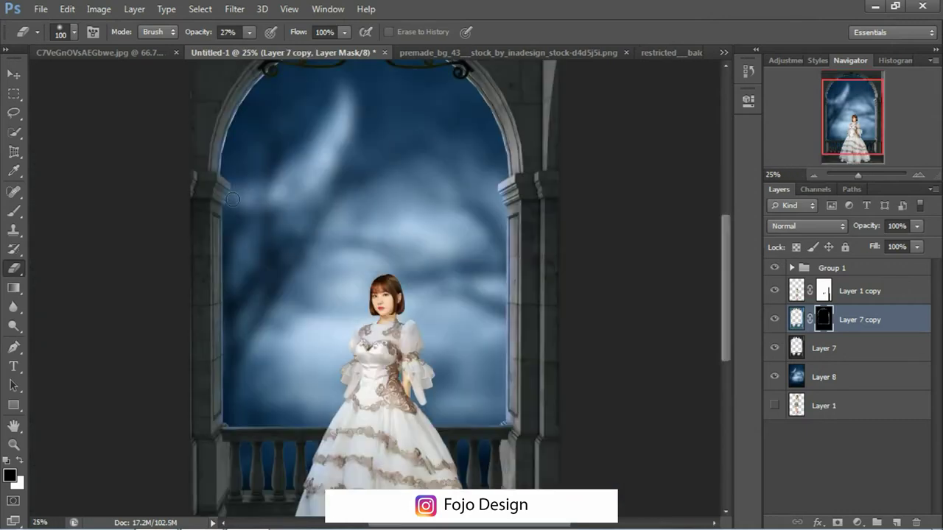
Step: Temporarily hide the girl's layers, expand Group 1 and select Layer 6 copy
{"action": "left_click_drag", "start_coordinate": [773, 290], "coordinate": [775, 267]}
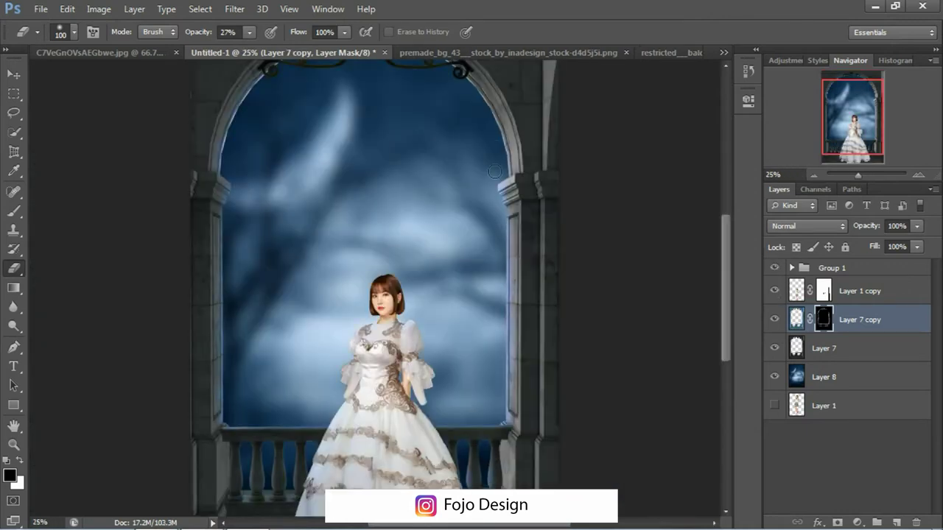
{"action": "key", "text": "ctrl+plus"}
{"action": "key", "text": "ctrl+plus"}
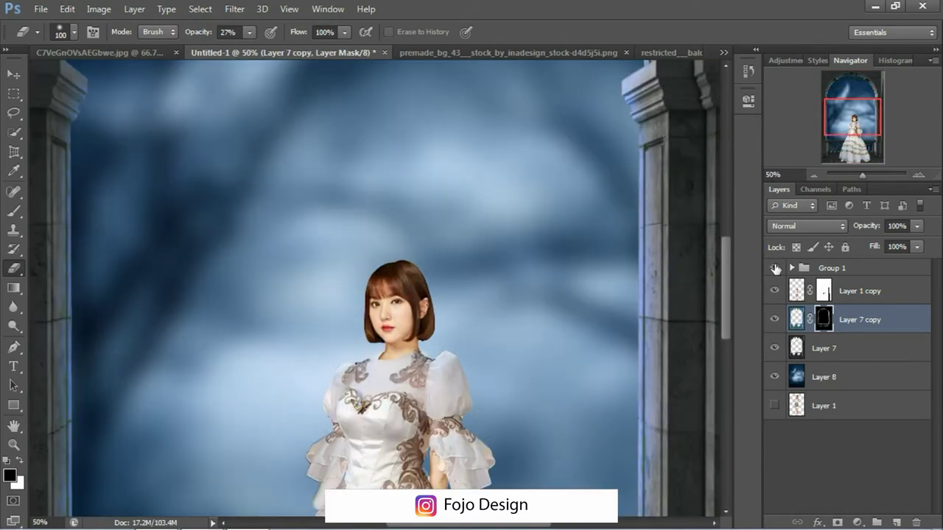
{"action": "left_click", "coordinate": [791, 268]}
{"action": "left_click", "coordinate": [855, 291]}
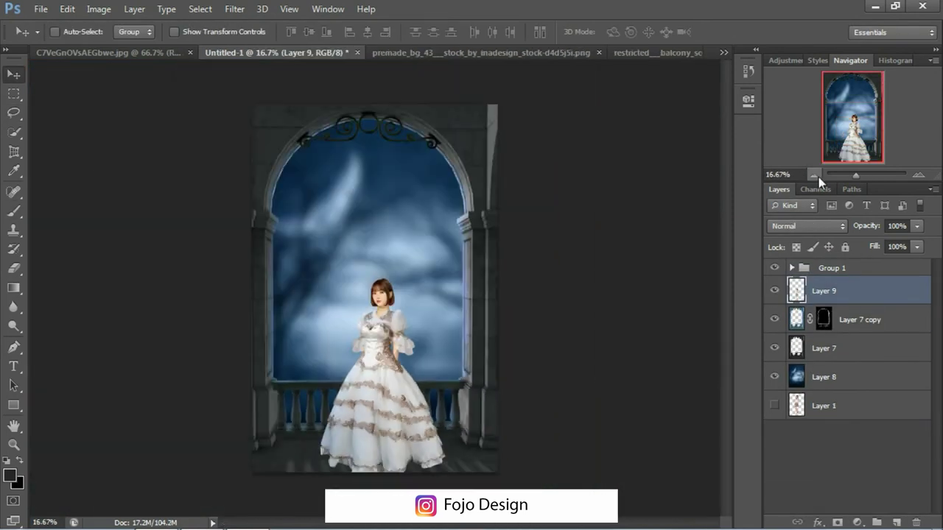
Step: Shift the hue to +5, then brighten the girl's group copy with a strong U-shaped curve
{"action": "key", "text": "ctrl+u"}
{"action": "left_click_drag", "start_coordinate": [667, 239], "coordinate": [673, 260]}
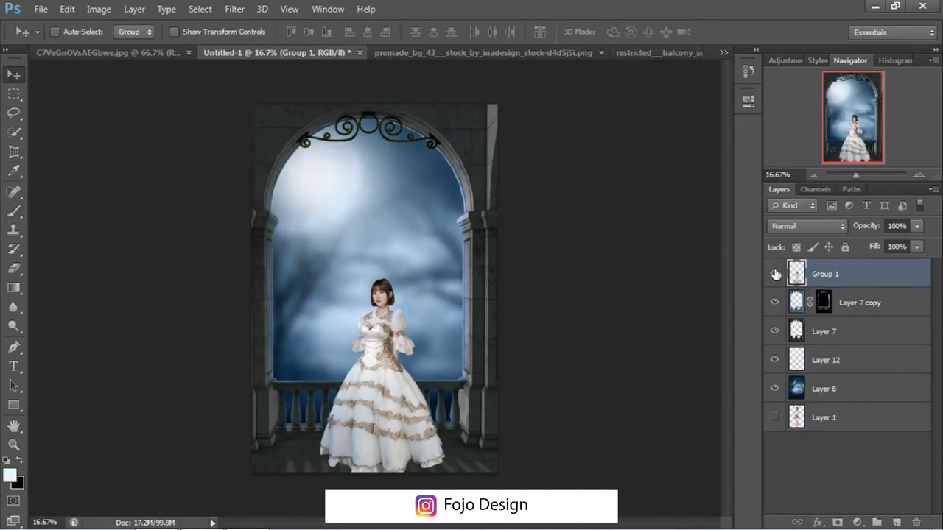
{"action": "left_click_drag", "start_coordinate": [630, 194], "coordinate": [661, 207]}
{"action": "left_click_drag", "start_coordinate": [758, 120], "coordinate": [728, 121]}
{"action": "mouse_move", "coordinate": [574, 303]}
{"action": "left_mouse_down"}
{"action": "mouse_move", "coordinate": [594, 303]}
{"action": "mouse_move", "coordinate": [557, 200]}
{"action": "mouse_move", "coordinate": [560, 119]}
{"action": "left_mouse_up"}
{"action": "mouse_move", "coordinate": [658, 207]}
{"action": "left_mouse_down"}
{"action": "mouse_move", "coordinate": [665, 250]}
{"action": "mouse_move", "coordinate": [661, 145]}
{"action": "mouse_move", "coordinate": [657, 179]}
{"action": "left_mouse_up"}
Step: Apply the curve and hide Group 1 copy behind a black layer mask
{"action": "key", "text": "Return"}
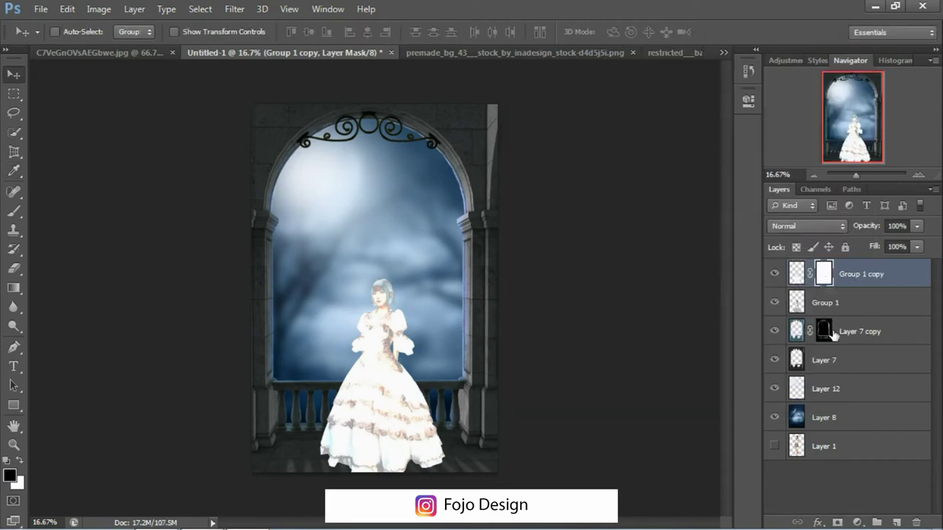
{"action": "left_click", "coordinate": [838, 522], "text": "alt"}
{"action": "left_click", "coordinate": [919, 175]}
{"action": "key", "text": "b"}
{"action": "key", "text": "e"}
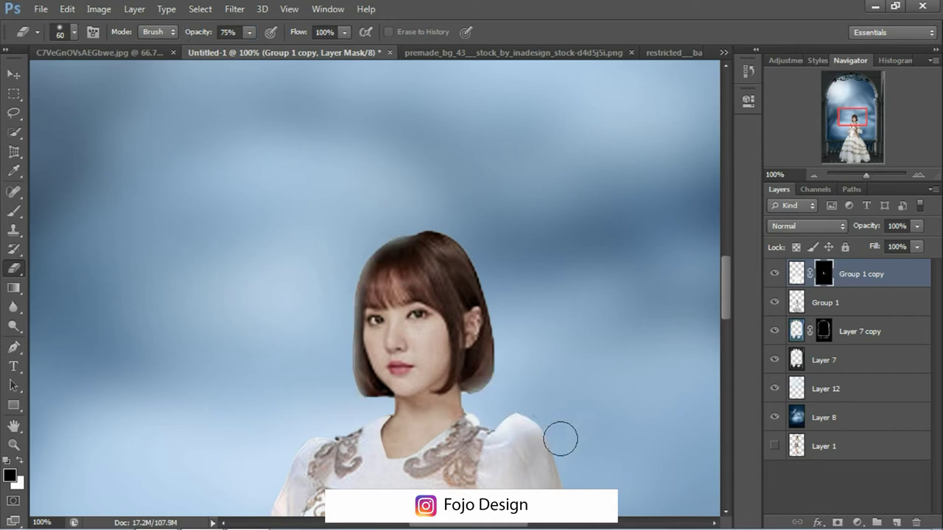
Step: Erase the mask with a size-50 eraser to reveal a bright rim along the shoulder
{"action": "key", "text": "bracketleft"}
{"action": "left_click_drag", "start_coordinate": [561, 439], "coordinate": [370, 300]}
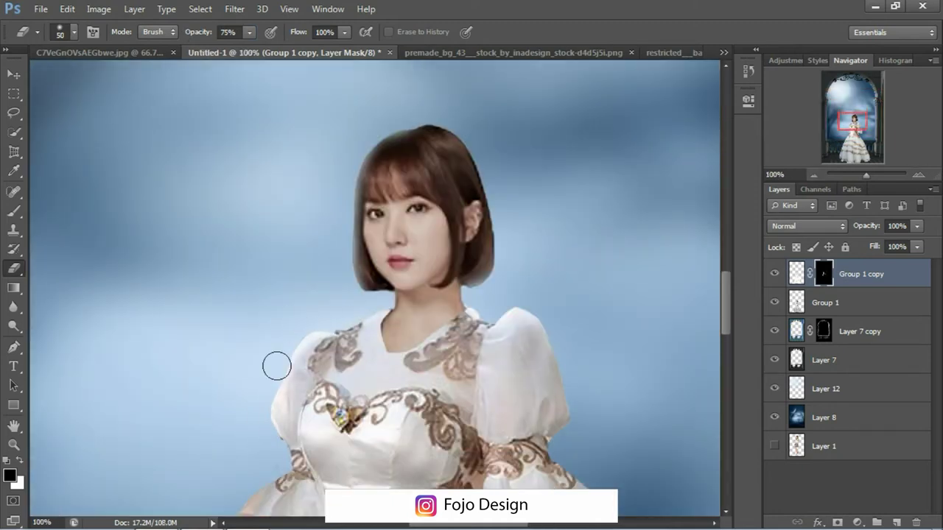
{"action": "scroll", "coordinate": [277, 366], "scroll_direction": "down", "scroll_amount": 4}
{"action": "scroll", "coordinate": [252, 449], "scroll_direction": "down", "scroll_amount": 8}
{"action": "key", "text": "bracketright"}
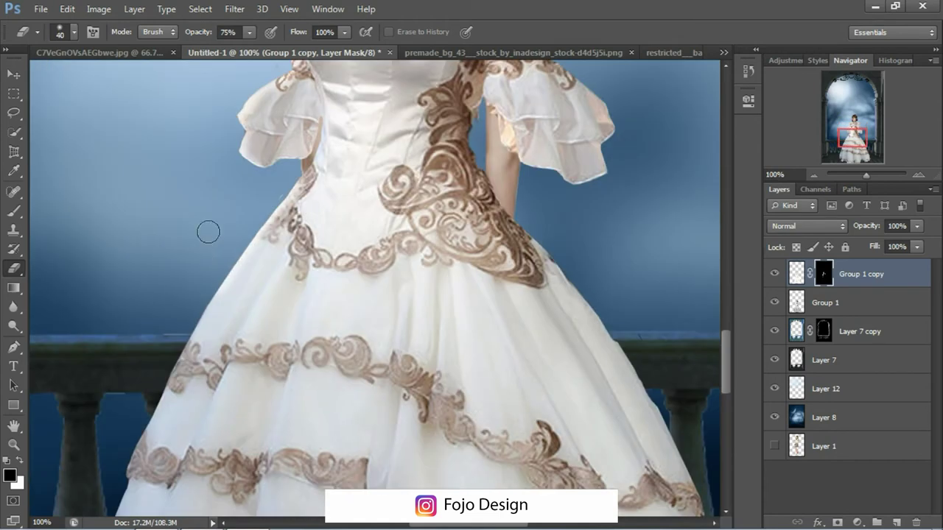
{"action": "key", "text": "ctrl+minus"}
{"action": "key", "text": "ctrl+minus"}
{"action": "key", "text": "ctrl+minus"}
{"action": "key", "text": "bracketright"}
{"action": "key", "text": "bracketright"}
{"action": "key", "text": "bracketright"}
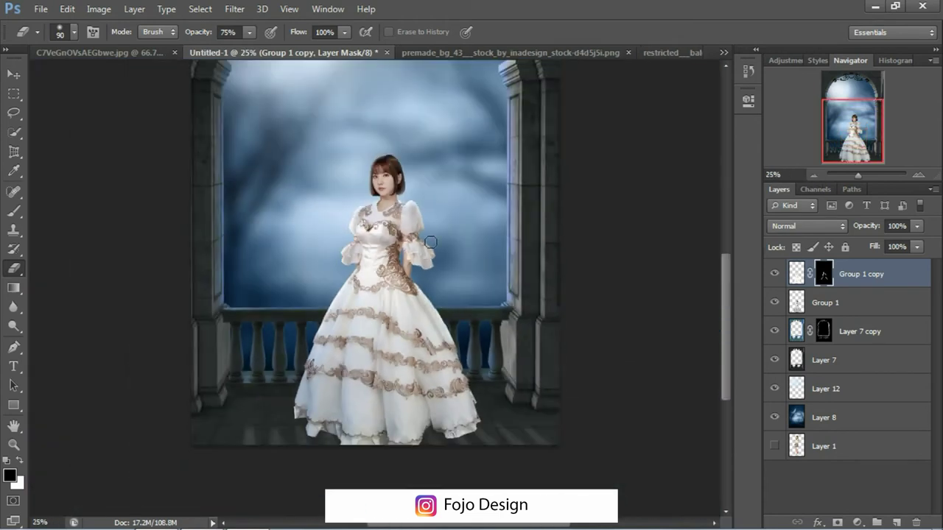
{"action": "scroll", "coordinate": [377, 151], "scroll_direction": "up", "scroll_amount": 7, "text": "alt"}
Step: Refine the rim light along the hair with a size 5-6 eraser at 17% opacity
{"action": "key", "text": "bracketleft"}
{"action": "key", "text": "bracketleft"}
{"action": "key", "text": "bracketleft"}
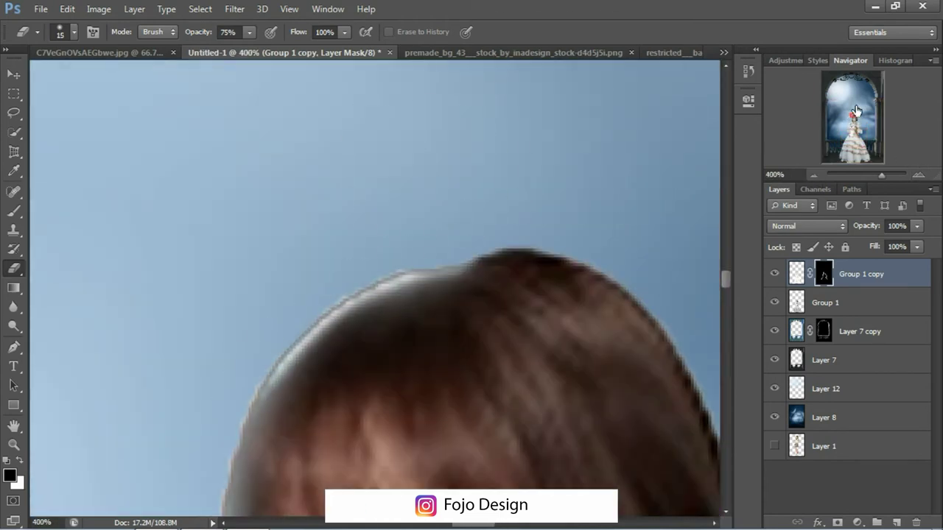
{"action": "scroll", "coordinate": [499, 204], "scroll_direction": "down", "scroll_amount": 3}
{"action": "scroll", "coordinate": [500, 205], "scroll_direction": "down", "scroll_amount": 3}
{"action": "scroll", "coordinate": [486, 311], "scroll_direction": "down", "scroll_amount": 2}
{"action": "scroll", "coordinate": [638, 339], "scroll_direction": "up", "scroll_amount": 3}
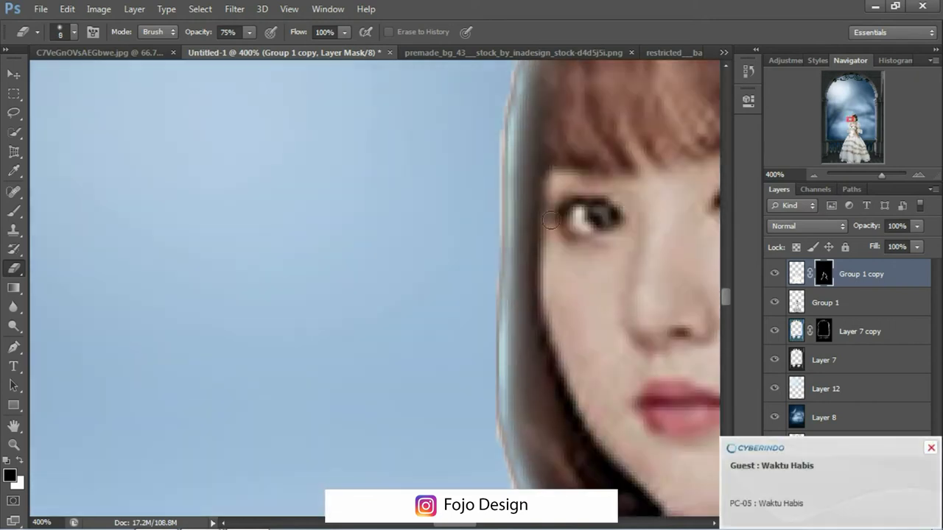
{"action": "key", "text": "bracketleft"}
{"action": "key", "text": "bracketleft"}
{"action": "key", "text": "3"}
{"action": "key", "text": "5"}
{"action": "key", "text": "1"}
{"action": "key", "text": "7"}
{"action": "key", "text": "bracketright"}
{"action": "left_click", "coordinate": [813, 175]}
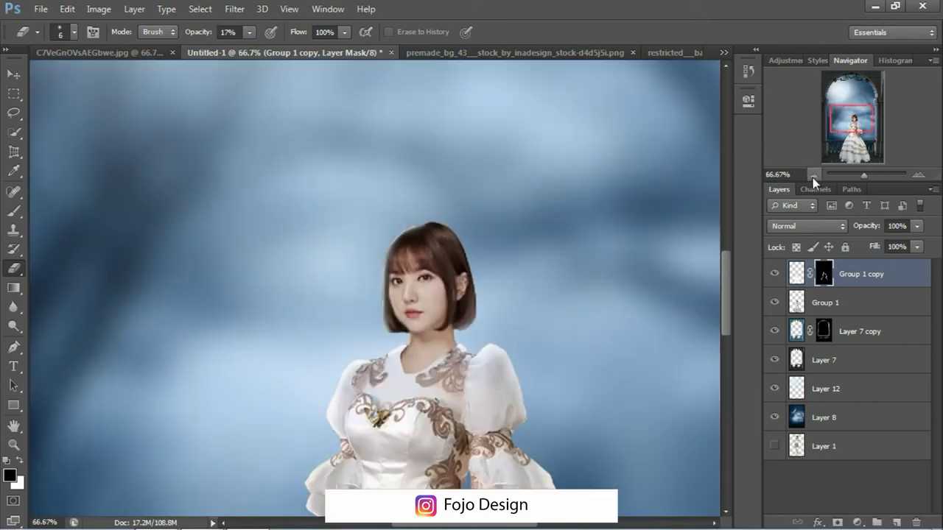
{"action": "scroll", "coordinate": [379, 294], "scroll_direction": "up", "scroll_amount": 1, "text": "alt"}
{"action": "scroll", "coordinate": [379, 295], "scroll_direction": "up", "scroll_amount": 6, "text": "alt"}
Step: Warp the Group 1 layer to reshape the girl's head and commit the warp
{"action": "scroll", "coordinate": [375, 204], "scroll_direction": "down", "scroll_amount": 2}
{"action": "key", "text": "alt+bracketleft"}
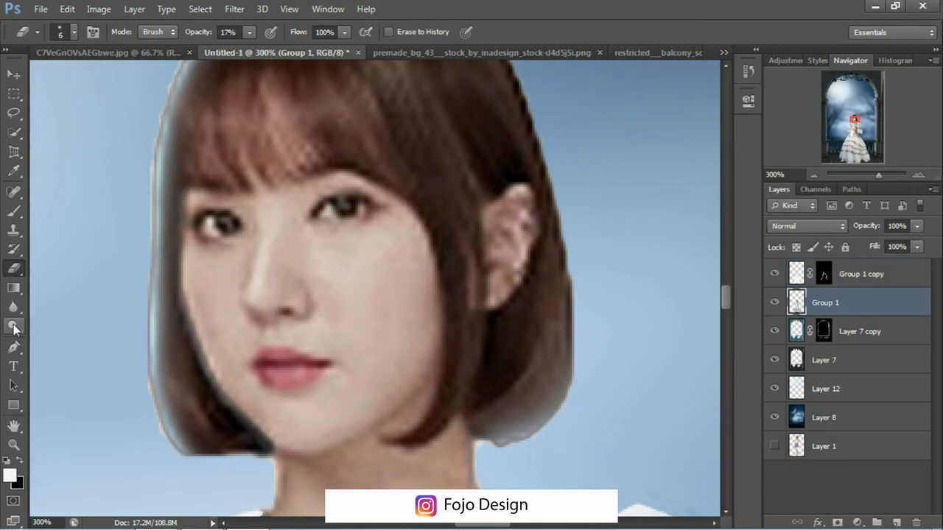
{"action": "key", "text": "o"}
{"action": "key", "text": "x"}
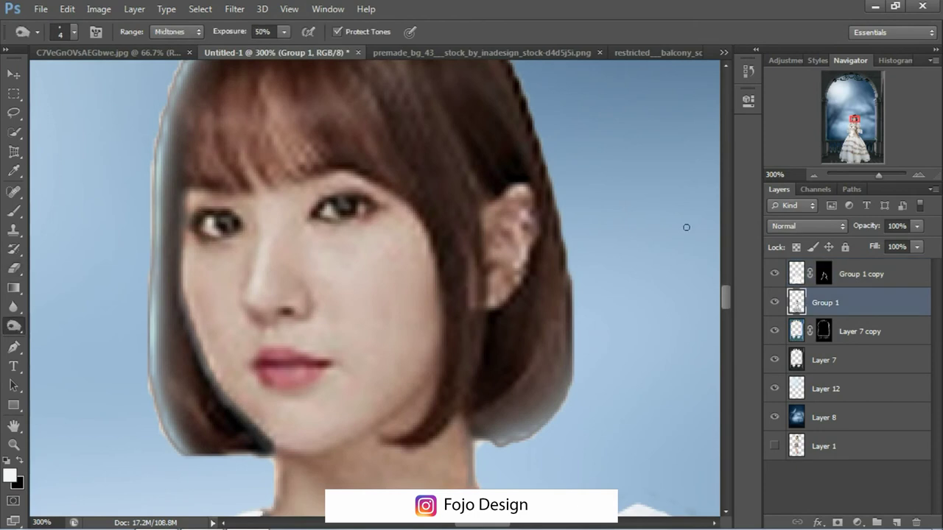
{"action": "left_click", "coordinate": [814, 176]}
{"action": "key", "text": "ctrl+t"}
{"action": "left_click", "coordinate": [695, 31]}
{"action": "left_click", "coordinate": [852, 118]}
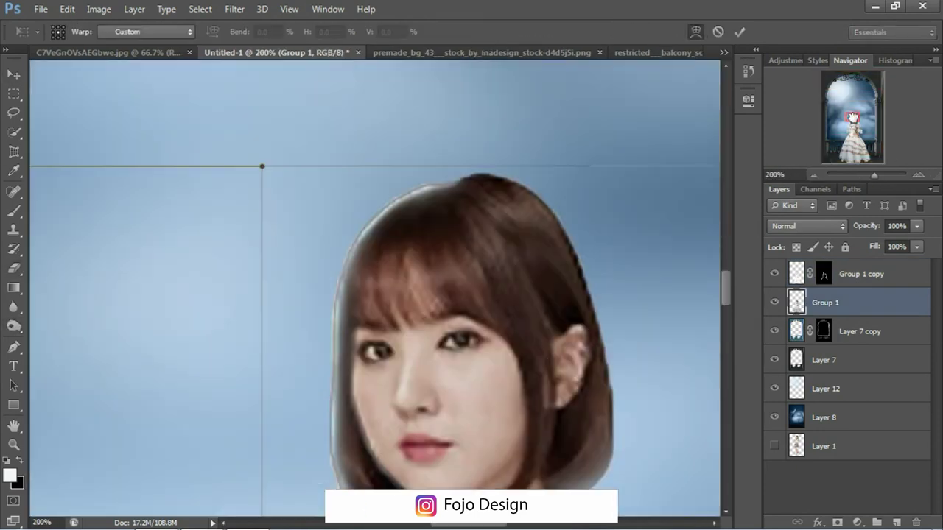
{"action": "scroll", "coordinate": [282, 331], "scroll_direction": "down", "scroll_amount": 5}
{"action": "key", "text": "Return"}
{"action": "left_click", "coordinate": [813, 175]}
Step: Add a Selective Color adjustment layer with Cyan raised and Whites Black at -11
{"action": "left_click", "coordinate": [857, 522]}
{"action": "left_click", "coordinate": [831, 506]}
{"action": "left_click_drag", "start_coordinate": [622, 190], "coordinate": [638, 190]}
{"action": "key", "text": "alt+3"}
{"action": "key", "text": "alt+8"}
{"action": "left_click_drag", "start_coordinate": [669, 278], "coordinate": [612, 280]}
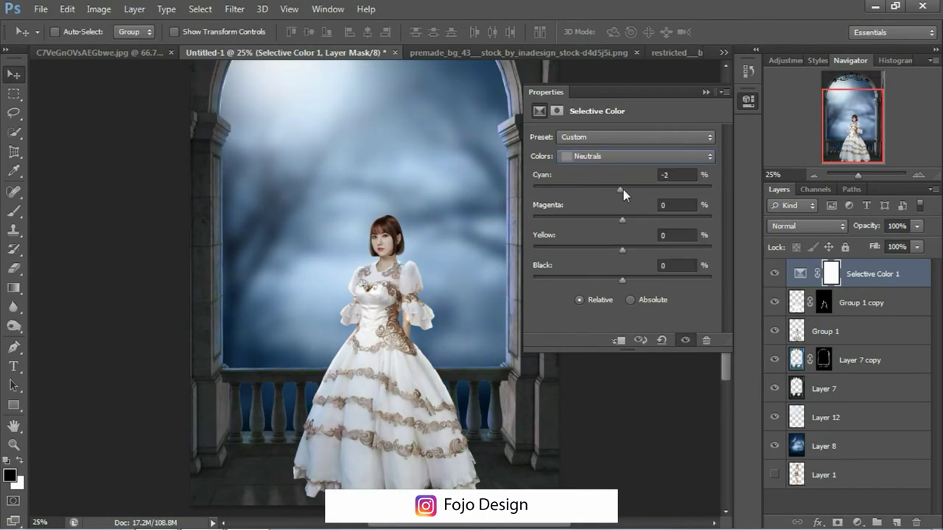
Step: Darken the Selective Color neutrals and lower the adjustment's opacity to 83%
{"action": "left_click_drag", "start_coordinate": [622, 280], "coordinate": [638, 278]}
{"action": "left_click", "coordinate": [748, 100]}
{"action": "left_click", "coordinate": [813, 175]}
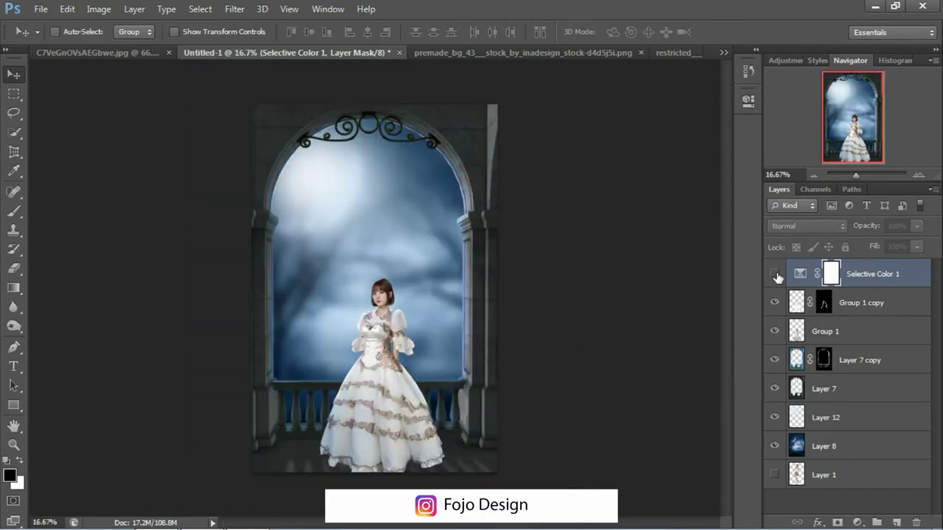
{"action": "left_click", "coordinate": [800, 273]}
{"action": "left_click_drag", "start_coordinate": [870, 226], "coordinate": [857, 230]}
Step: On a new layer above Group 1 copy, paint soft white light rays from the moon
{"action": "left_click", "coordinate": [855, 304]}
{"action": "key", "text": "ctrl+shift+alt+n"}
{"action": "key", "text": "b"}
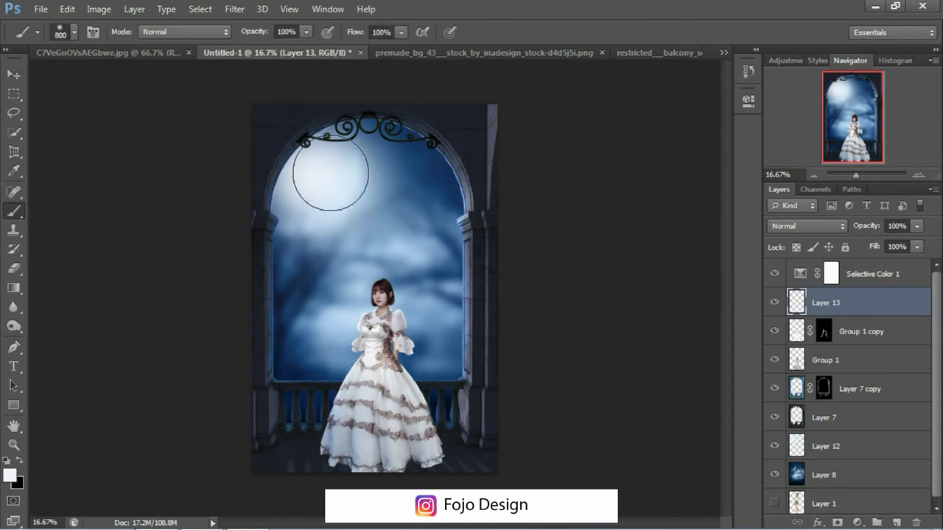
{"action": "left_click", "coordinate": [331, 174]}
{"action": "key", "text": "e"}
{"action": "key", "text": "b"}
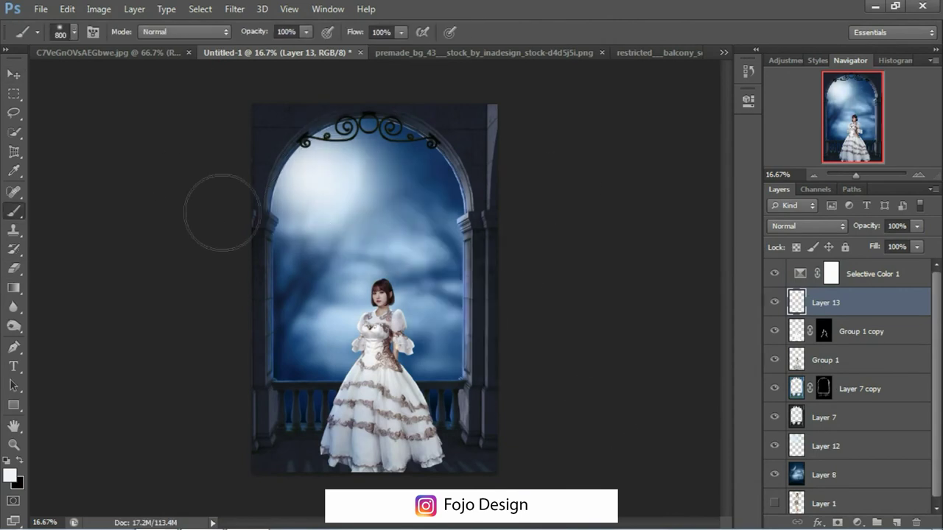
{"action": "key", "text": "bracketleft"}
{"action": "key", "text": "bracketleft"}
{"action": "key", "text": "bracketleft"}
{"action": "left_click_drag", "start_coordinate": [516, 354], "coordinate": [324, 187]}
{"action": "mouse_move", "coordinate": [530, 402]}
{"action": "left_mouse_down"}
{"action": "mouse_move", "coordinate": [316, 173]}
{"action": "mouse_move", "coordinate": [542, 269]}
{"action": "left_mouse_up"}
{"action": "mouse_move", "coordinate": [541, 209]}
{"action": "left_mouse_down"}
{"action": "mouse_move", "coordinate": [358, 200]}
{"action": "mouse_move", "coordinate": [316, 305]}
{"action": "mouse_move", "coordinate": [284, 457]}
{"action": "left_mouse_up"}
{"action": "left_click_drag", "start_coordinate": [867, 226], "coordinate": [847, 226]}
Step: Load the girl's selection and erase the light rays covering her dress
{"action": "left_click", "coordinate": [796, 360], "text": "ctrl"}
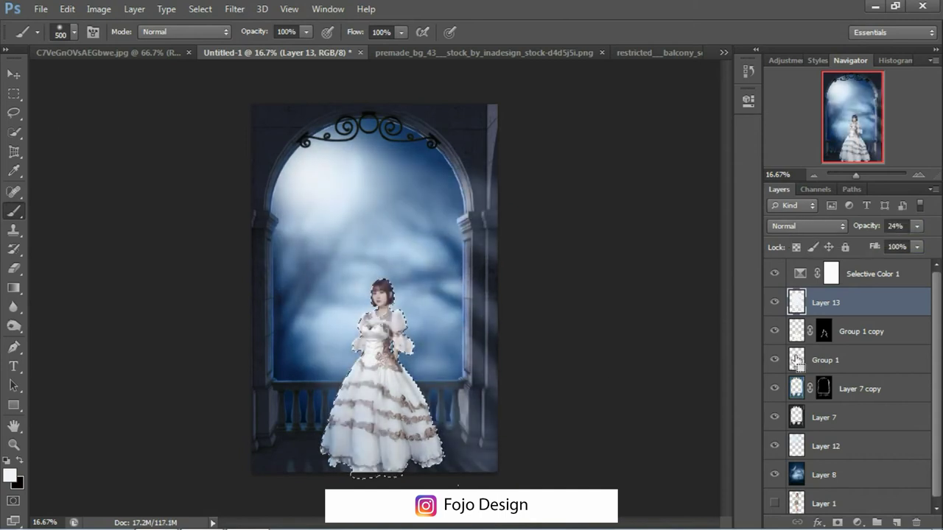
{"action": "key", "text": "ctrl+plus"}
{"action": "key", "text": "ctrl+plus"}
{"action": "key", "text": "e"}
{"action": "key", "text": "ctrl+plus"}
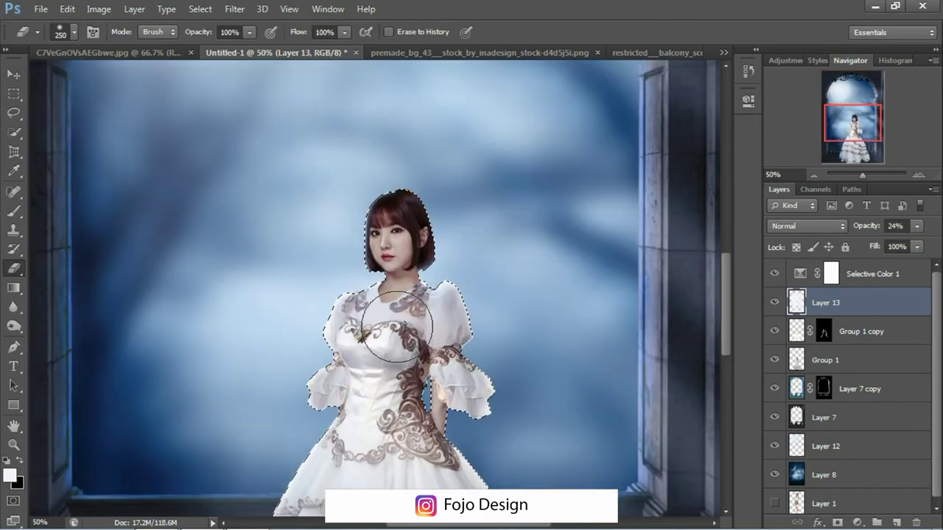
{"action": "key", "text": "ctrl+minus"}
{"action": "key", "text": "ctrl+minus"}
{"action": "key", "text": "ctrl+minus"}
{"action": "left_click_drag", "start_coordinate": [862, 227], "coordinate": [914, 226]}
{"action": "left_click_drag", "start_coordinate": [384, 365], "coordinate": [413, 452]}
Step: Deselect and set the light-ray layer to 28% opacity
{"action": "key", "text": "v"}
{"action": "key", "text": "ctrl+d"}
{"action": "key", "text": "2"}
{"action": "key", "text": "8"}
{"action": "key", "text": "e"}
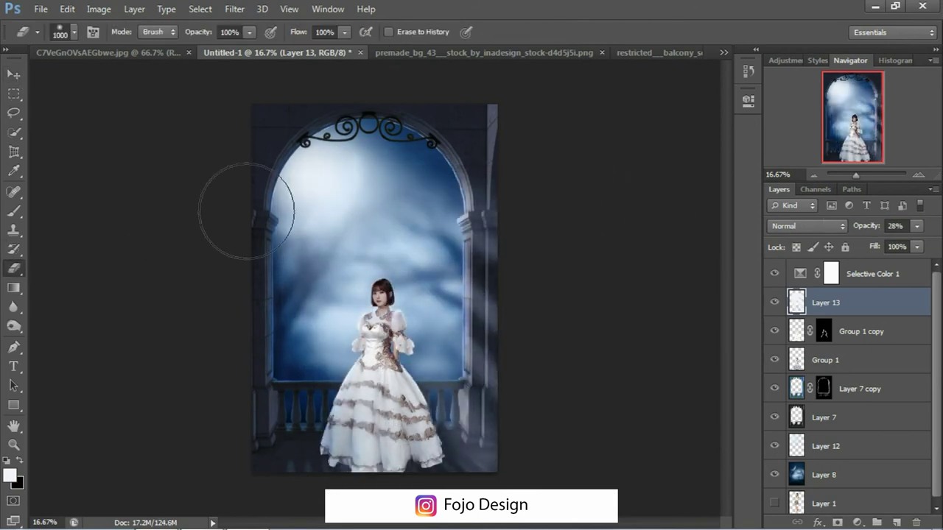
{"action": "key", "text": "v"}
{"action": "left_click", "coordinate": [823, 475]}
Step: Darken the Layer 8 balcony background with Curves
{"action": "key", "text": "ctrl+m"}
{"action": "left_click_drag", "start_coordinate": [579, 325], "coordinate": [592, 324]}
{"action": "left_click_drag", "start_coordinate": [760, 320], "coordinate": [740, 317]}
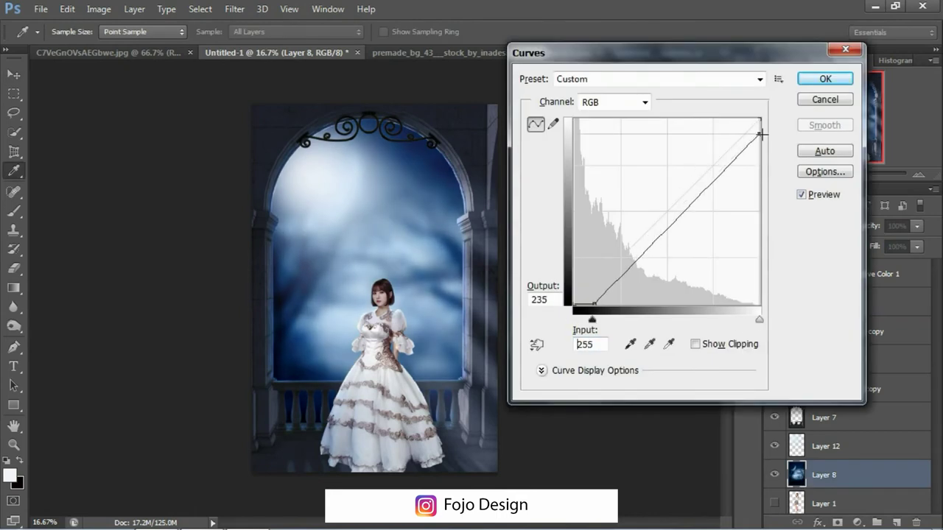
{"action": "left_click_drag", "start_coordinate": [756, 122], "coordinate": [760, 187]}
{"action": "key", "text": "Return"}
Step: Add a new Layer 14 clipped to the girl and set black as the brush colour
{"action": "left_click", "coordinate": [869, 303]}
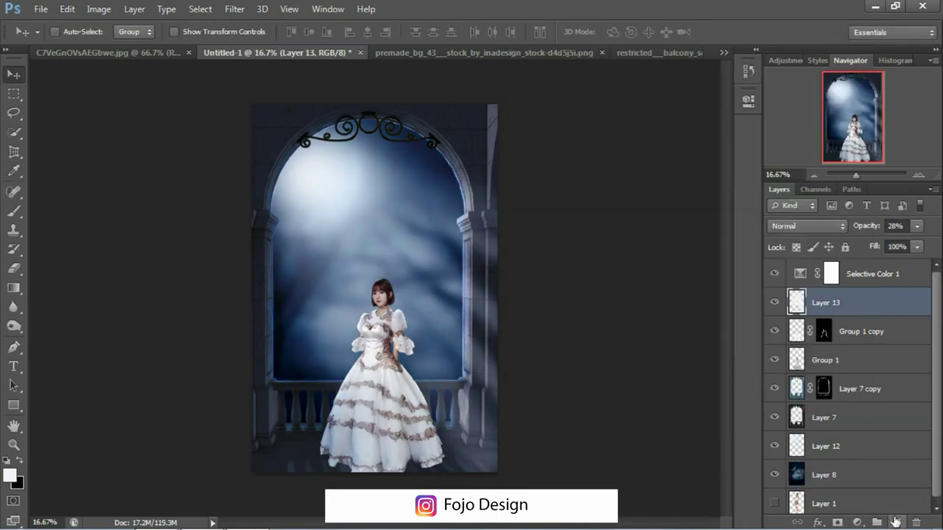
{"action": "left_click", "coordinate": [892, 331]}
{"action": "key", "text": "ctrl+shift+n"}
{"action": "key", "text": "Return"}
{"action": "left_click", "coordinate": [900, 373], "text": "alt"}
{"action": "scroll", "coordinate": [391, 430], "scroll_direction": "up", "scroll_amount": 1}
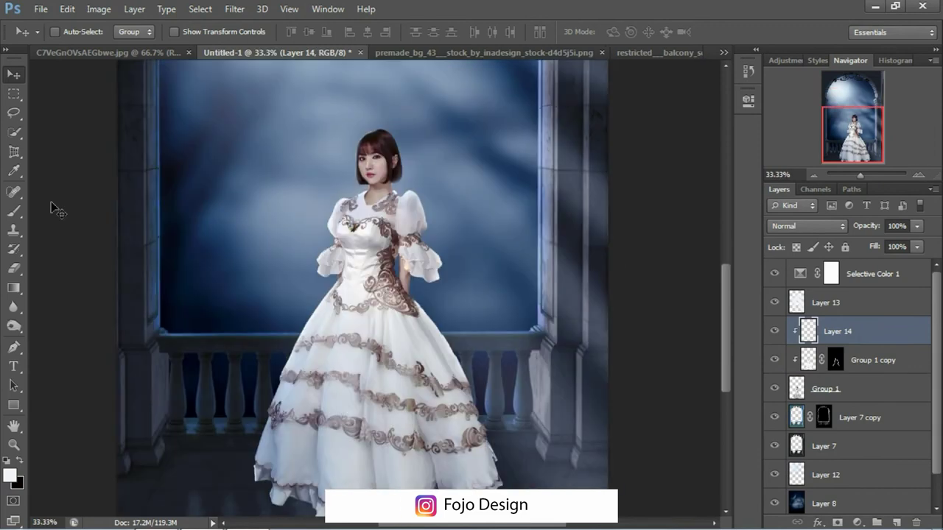
{"action": "key", "text": "b"}
{"action": "key", "text": "x"}
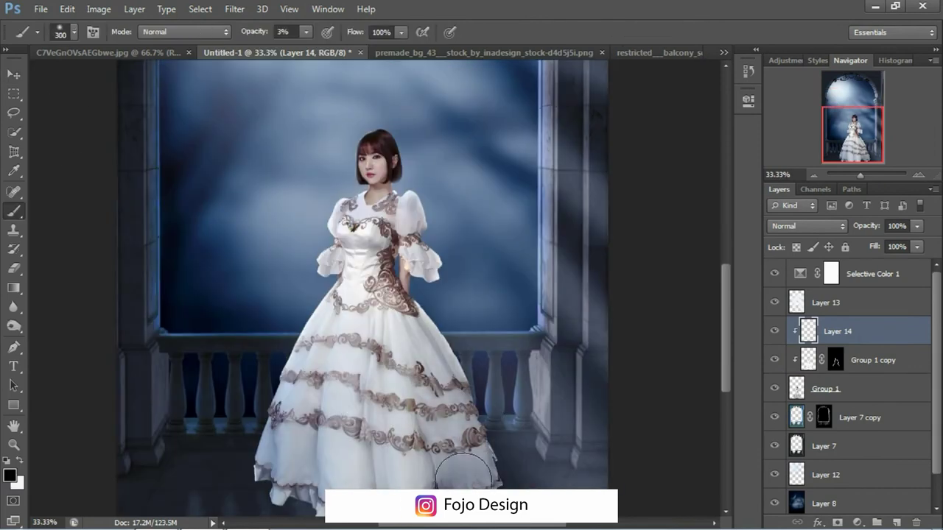
Step: Paint soft black shading on the lower dress, erasing back some of it
{"action": "left_click_drag", "start_coordinate": [421, 325], "coordinate": [228, 486]}
{"action": "scroll", "coordinate": [326, 466], "scroll_direction": "down", "scroll_amount": 2}
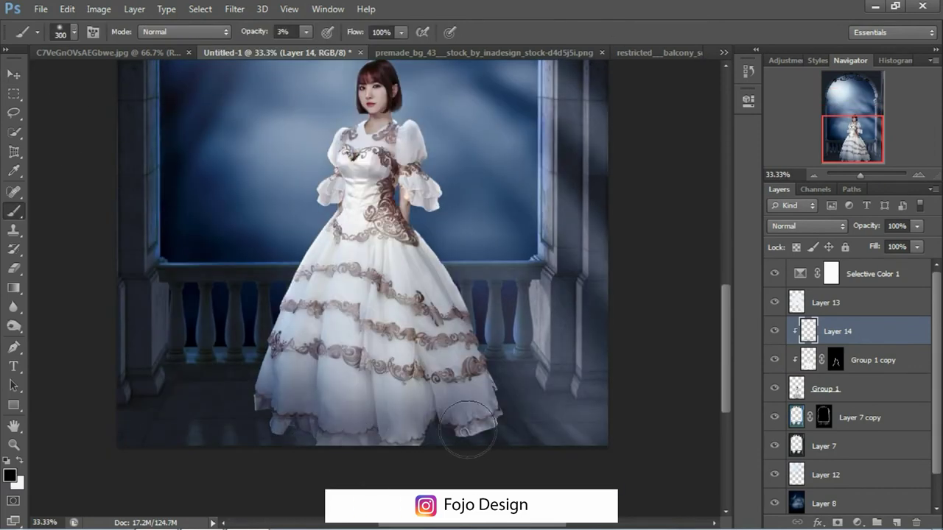
{"action": "scroll", "coordinate": [383, 442], "scroll_direction": "up", "scroll_amount": 1}
{"action": "left_click", "coordinate": [774, 303]}
{"action": "mouse_move", "coordinate": [449, 361]}
{"action": "left_mouse_down"}
{"action": "mouse_move", "coordinate": [347, 413]}
{"action": "mouse_move", "coordinate": [353, 221]}
{"action": "mouse_move", "coordinate": [423, 247]}
{"action": "mouse_move", "coordinate": [442, 368]}
{"action": "left_mouse_up"}
{"action": "scroll", "coordinate": [368, 383], "scroll_direction": "up", "scroll_amount": 1}
{"action": "key", "text": "bracketleft"}
{"action": "key", "text": "bracketleft"}
{"action": "key", "text": "bracketleft"}
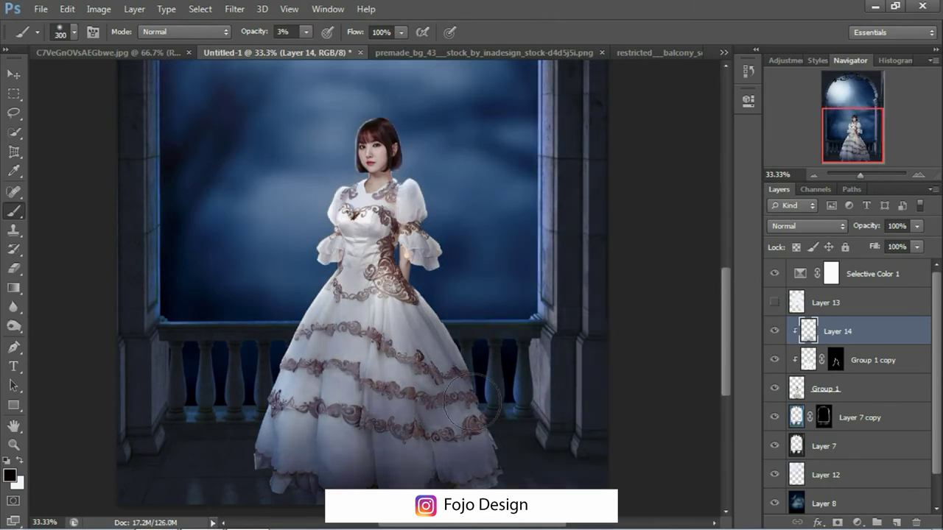
{"action": "left_click_drag", "start_coordinate": [368, 398], "coordinate": [442, 442]}
{"action": "key", "text": "e"}
{"action": "left_click_drag", "start_coordinate": [346, 243], "coordinate": [408, 396]}
Step: Add Layer 15 beneath the girl at 85% opacity and show the light rays again
{"action": "left_click", "coordinate": [847, 417]}
{"action": "left_click", "coordinate": [897, 522]}
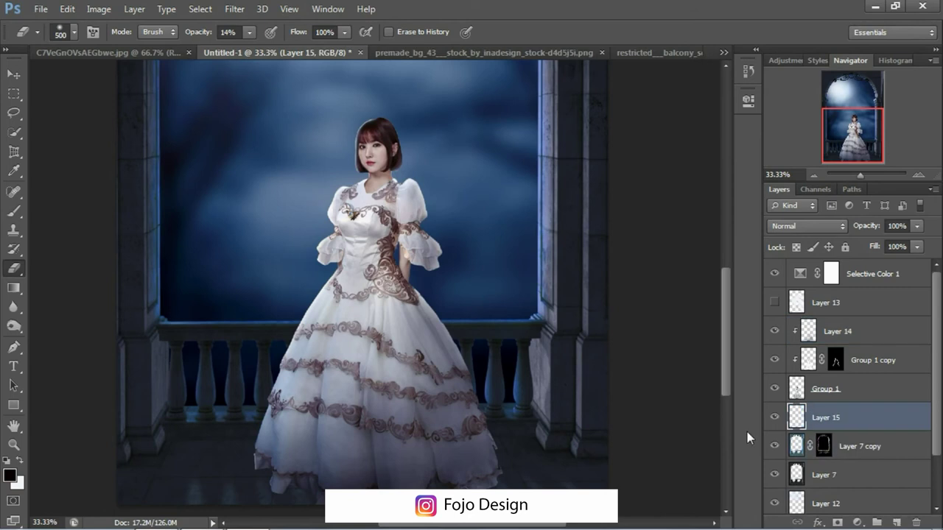
{"action": "key", "text": "b"}
{"action": "scroll", "coordinate": [442, 431], "scroll_direction": "down", "scroll_amount": 2}
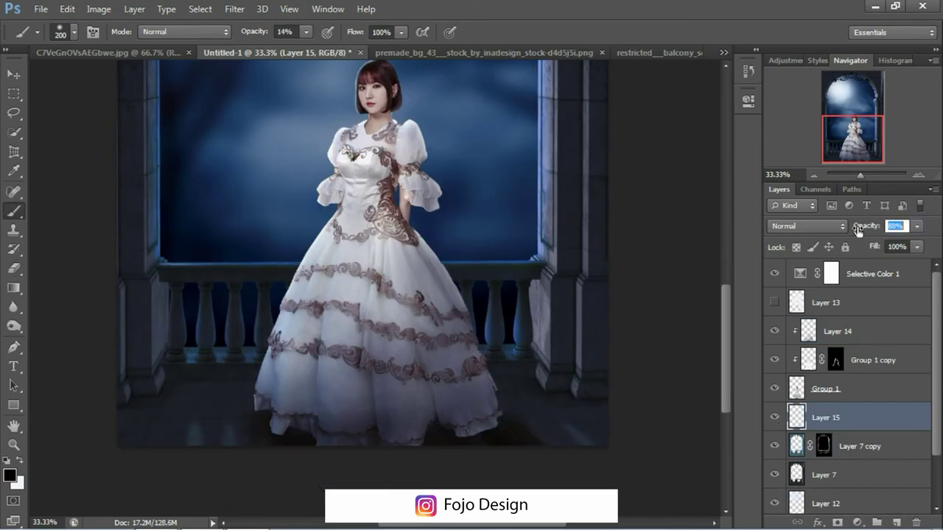
{"action": "left_click_drag", "start_coordinate": [858, 229], "coordinate": [855, 229]}
{"action": "left_click", "coordinate": [813, 175]}
{"action": "key", "text": "v"}
{"action": "left_click", "coordinate": [918, 174]}
{"action": "left_click", "coordinate": [810, 331]}
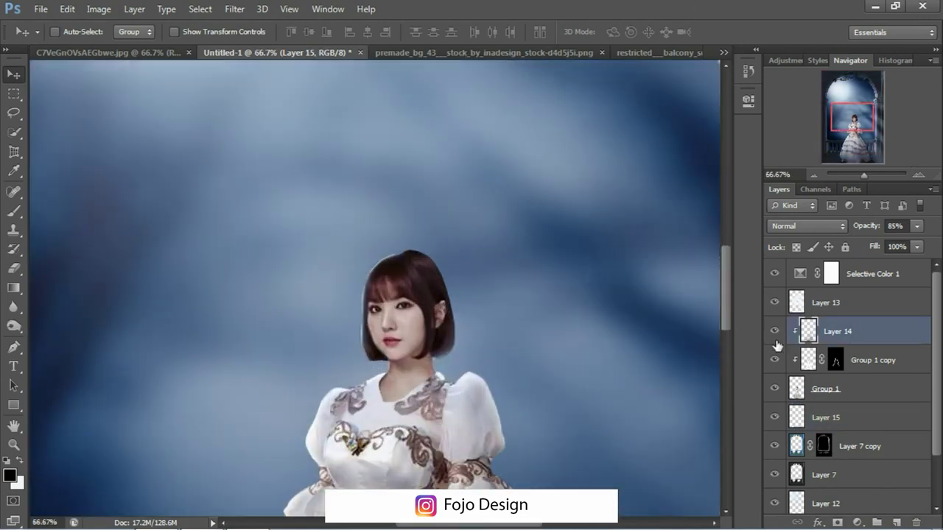
{"action": "key", "text": "b"}
{"action": "key", "text": "ctrl+minus"}
{"action": "key", "text": "ctrl+minus"}
{"action": "key", "text": "ctrl+minus"}
{"action": "key", "text": "ctrl+minus"}
{"action": "key", "text": "v"}
{"action": "left_click", "coordinate": [851, 298]}
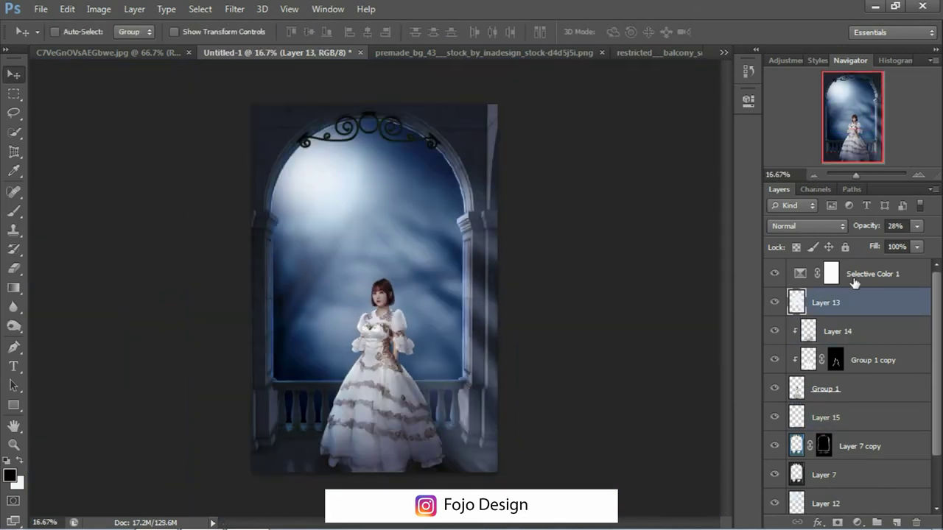
Step: On a new Layer 16, paint black over the arch's left column, right column and floor
{"action": "left_click", "coordinate": [874, 307]}
{"action": "key", "text": "ctrl+shift+alt+n"}
{"action": "key", "text": "b"}
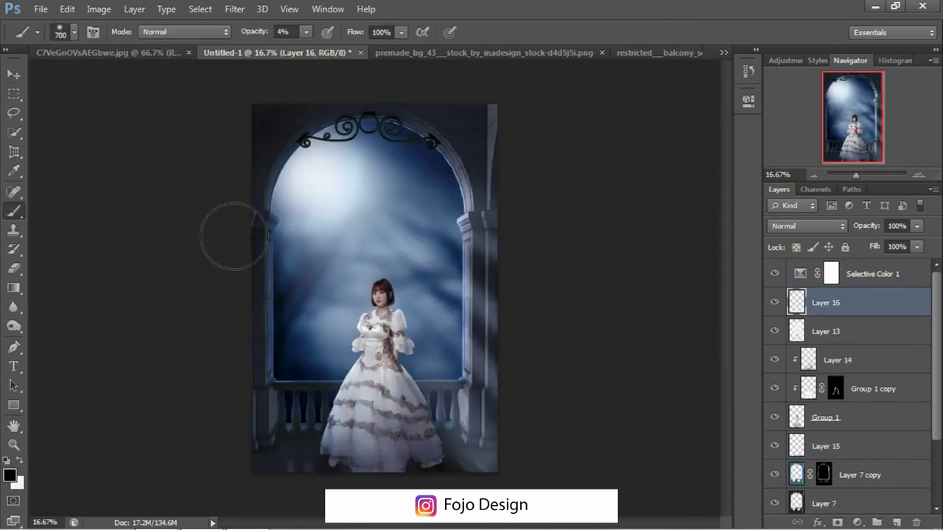
{"action": "left_click_drag", "start_coordinate": [233, 236], "coordinate": [237, 459]}
{"action": "mouse_move", "coordinate": [307, 489]}
{"action": "left_mouse_down"}
{"action": "mouse_move", "coordinate": [526, 400]}
{"action": "mouse_move", "coordinate": [490, 116]}
{"action": "left_mouse_up"}
Step: Add a Color Balance adjustment on top, pushing the shadows toward blue
{"action": "left_click", "coordinate": [873, 273]}
{"action": "key", "text": "v"}
{"action": "left_click", "coordinate": [856, 522]}
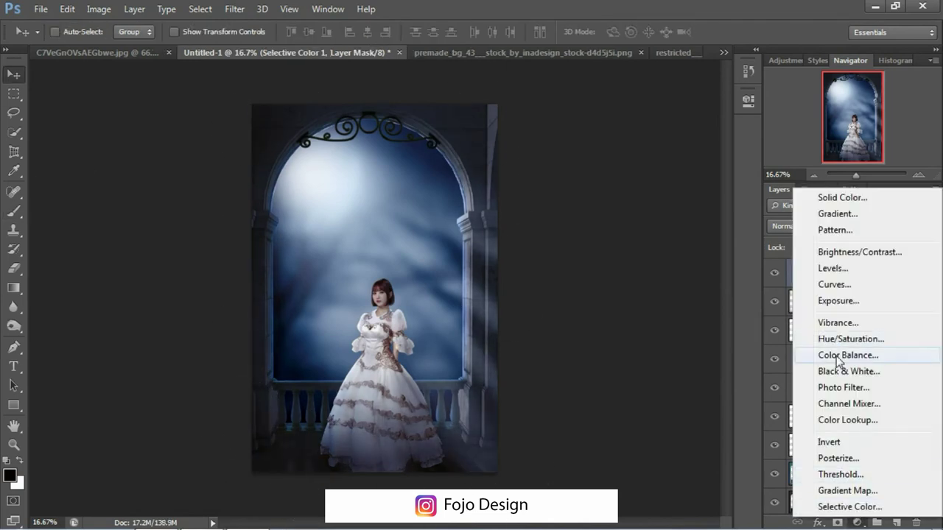
{"action": "left_click", "coordinate": [825, 355]}
{"action": "left_click_drag", "start_coordinate": [596, 222], "coordinate": [588, 222]}
{"action": "left_click", "coordinate": [633, 137]}
{"action": "left_click", "coordinate": [599, 170]}
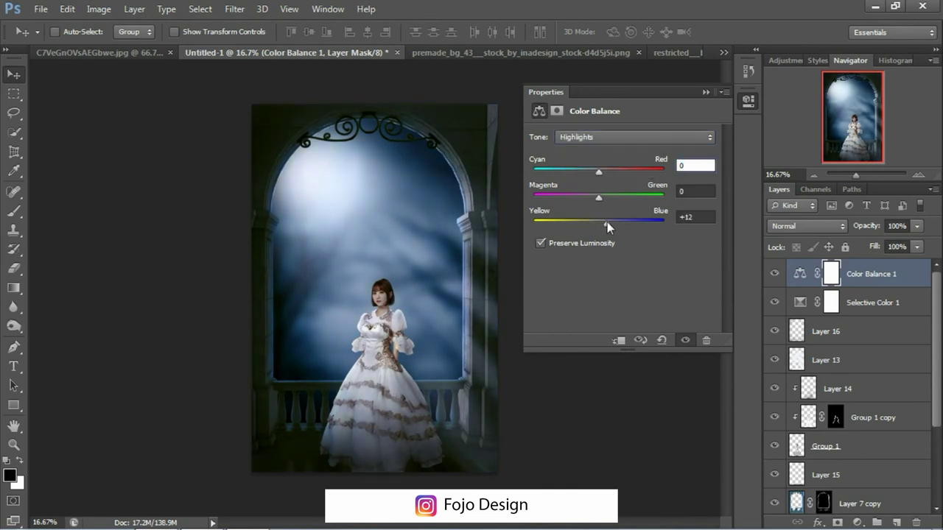
{"action": "left_click", "coordinate": [634, 137]}
{"action": "left_click", "coordinate": [610, 138]}
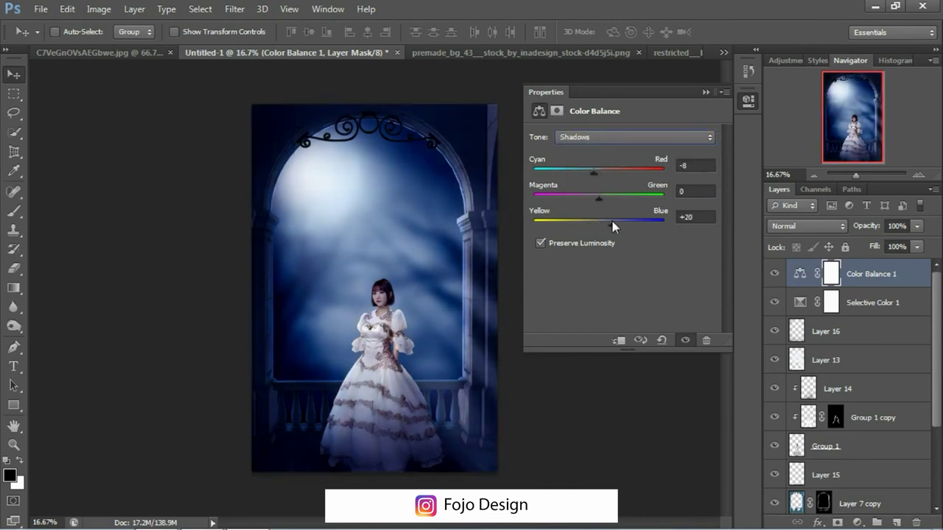
{"action": "left_click_drag", "start_coordinate": [612, 221], "coordinate": [593, 222]}
{"action": "left_click", "coordinate": [781, 243]}
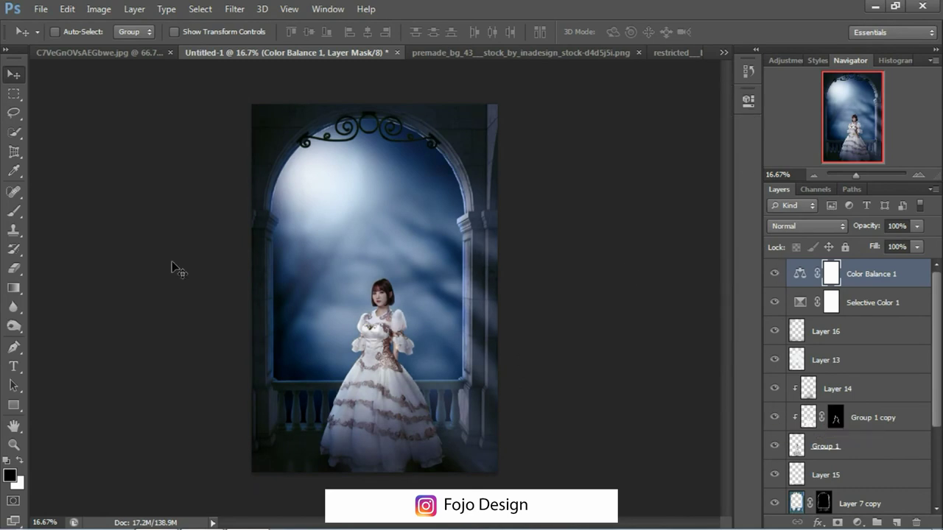
Step: Bring in the Sky 1 image, stretch it over the canvas and blend it in Soft Light
{"action": "key", "text": "ctrl+o"}
{"action": "left_click_drag", "start_coordinate": [662, 185], "coordinate": [663, 153]}
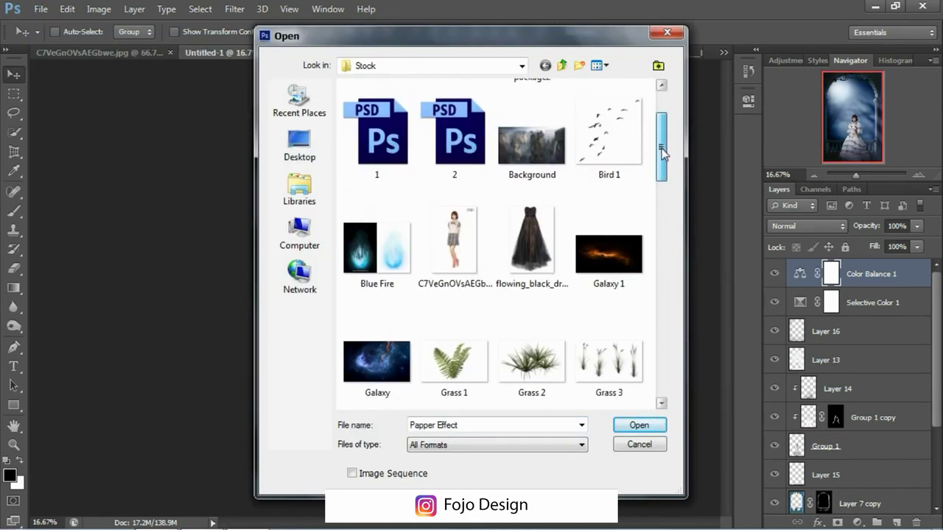
{"action": "left_click", "coordinate": [650, 425]}
{"action": "left_click_drag", "start_coordinate": [90, 119], "coordinate": [659, 440]}
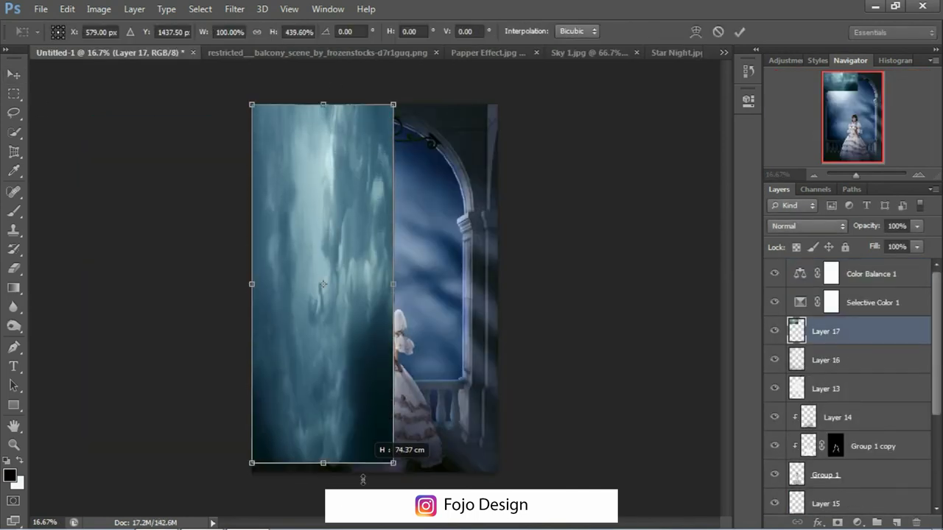
{"action": "left_click_drag", "start_coordinate": [363, 479], "coordinate": [498, 486]}
{"action": "key", "text": "Return"}
{"action": "key", "text": "shift+plus"}
{"action": "key", "text": "shift+plus"}
{"action": "key", "text": "shift+plus"}
{"action": "key", "text": "shift+plus"}
{"action": "key", "text": "shift+plus"}
{"action": "key", "text": "shift+plus"}
{"action": "key", "text": "shift+plus"}
{"action": "left_click", "coordinate": [486, 52]}
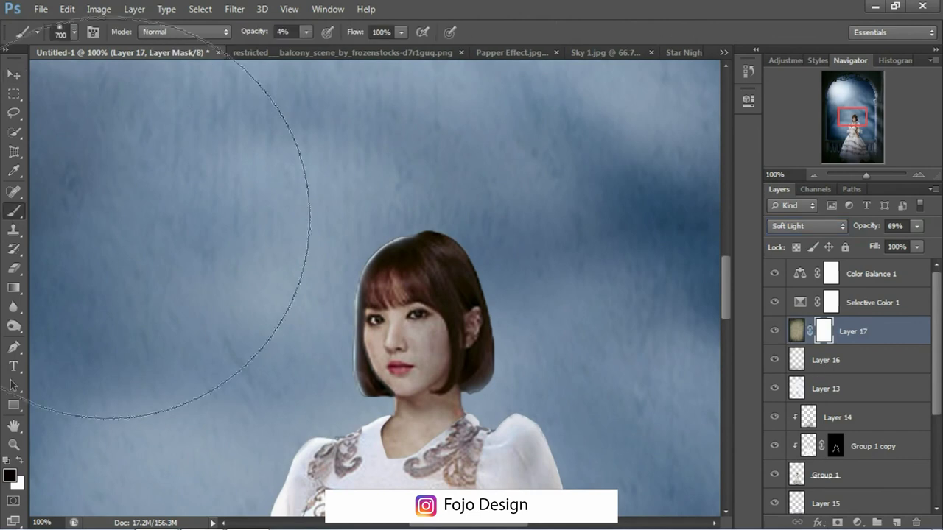
{"action": "scroll", "coordinate": [448, 323], "scroll_direction": "down", "scroll_amount": 5}
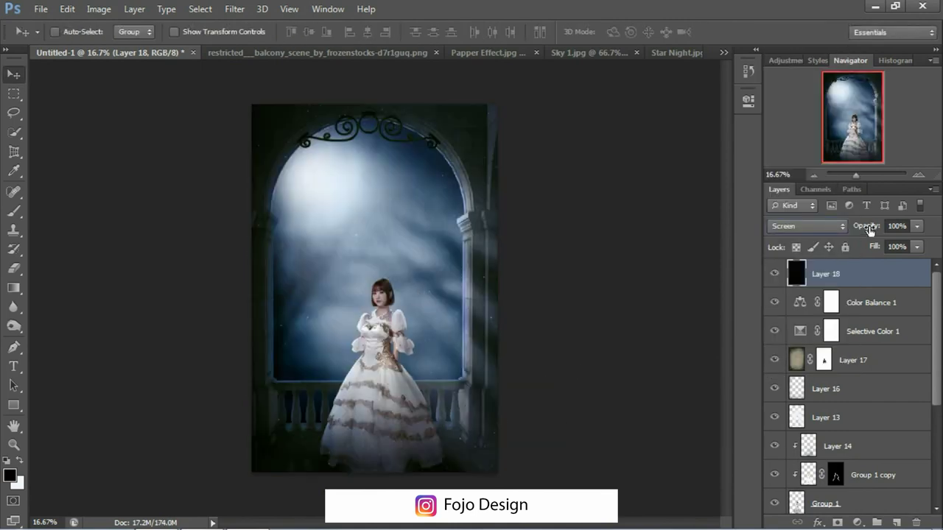
Step: Mask the stars layer and lower light-ray Layer 13 to 11% opacity
{"action": "left_click", "coordinate": [838, 523]}
{"action": "key", "text": "b"}
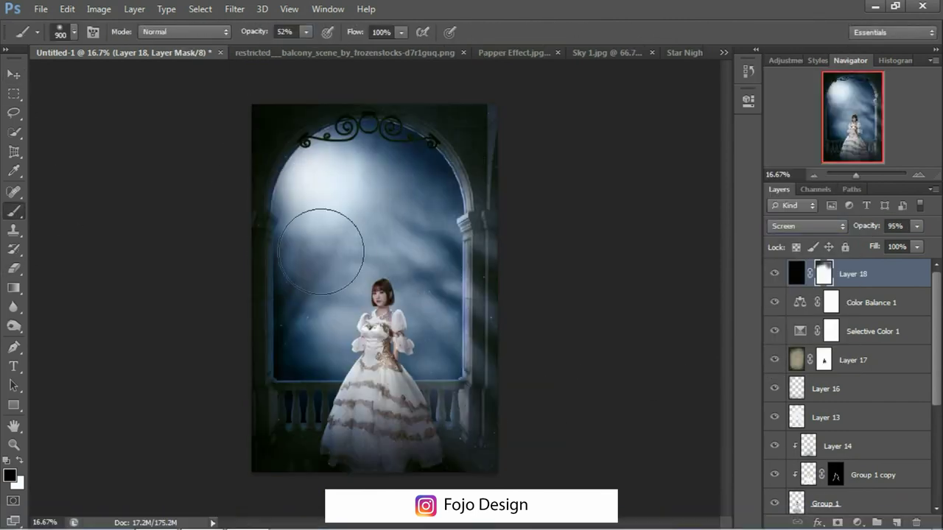
{"action": "left_click", "coordinate": [825, 417]}
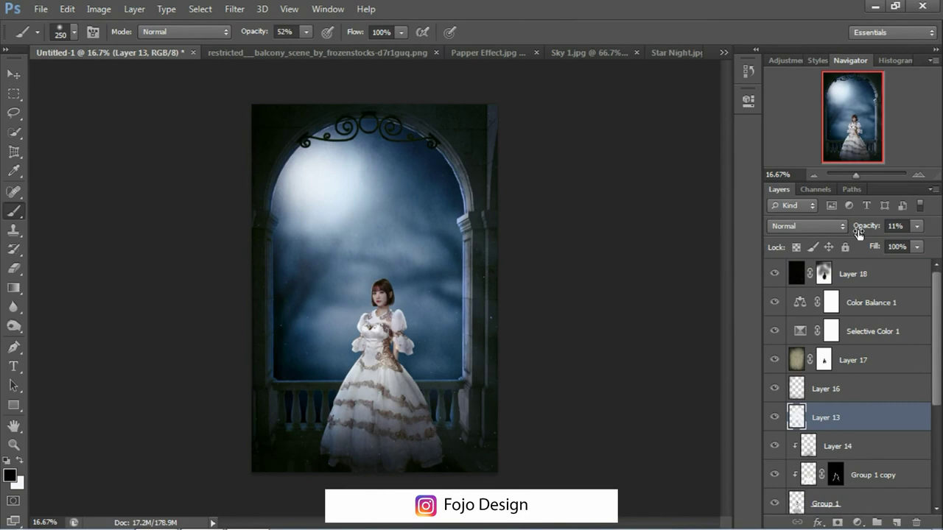
{"action": "key", "text": "v"}
{"action": "left_click", "coordinate": [796, 274]}
Step: Move the Layer 8 background sky, then free-transform Group 1 through Layer 14 together
{"action": "scroll", "coordinate": [816, 362], "scroll_direction": "down", "scroll_amount": 3}
{"action": "scroll", "coordinate": [816, 363], "scroll_direction": "down", "scroll_amount": 3}
{"action": "left_click", "coordinate": [825, 445]}
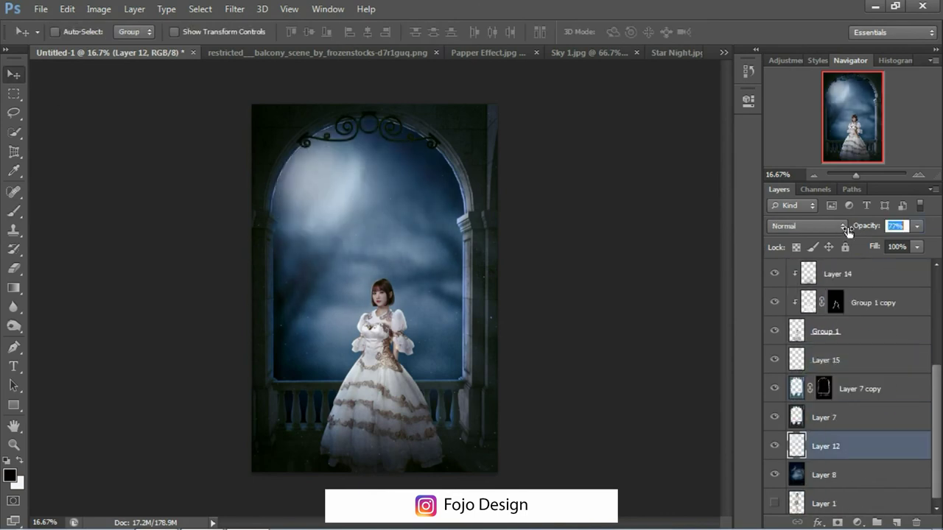
{"action": "left_click_drag", "start_coordinate": [351, 206], "coordinate": [388, 262]}
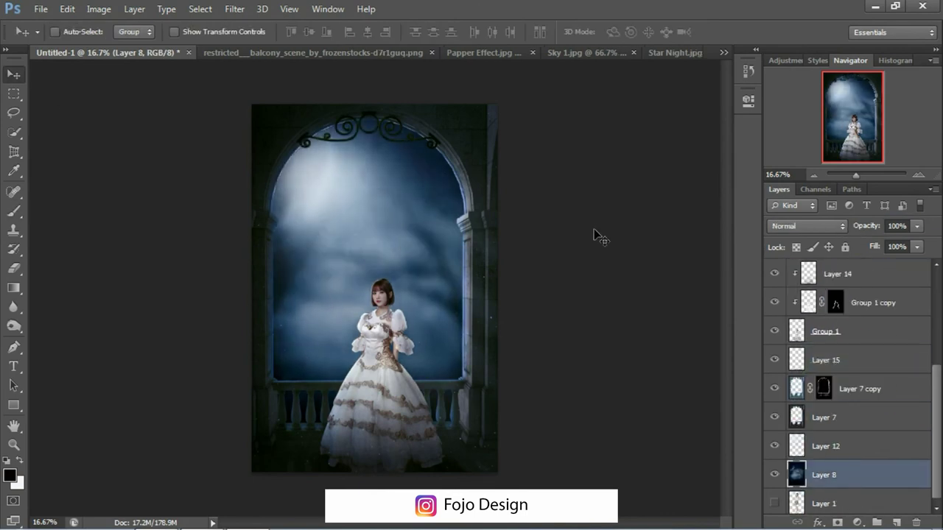
{"action": "left_click", "coordinate": [825, 332]}
{"action": "left_click", "coordinate": [833, 274], "text": "shift"}
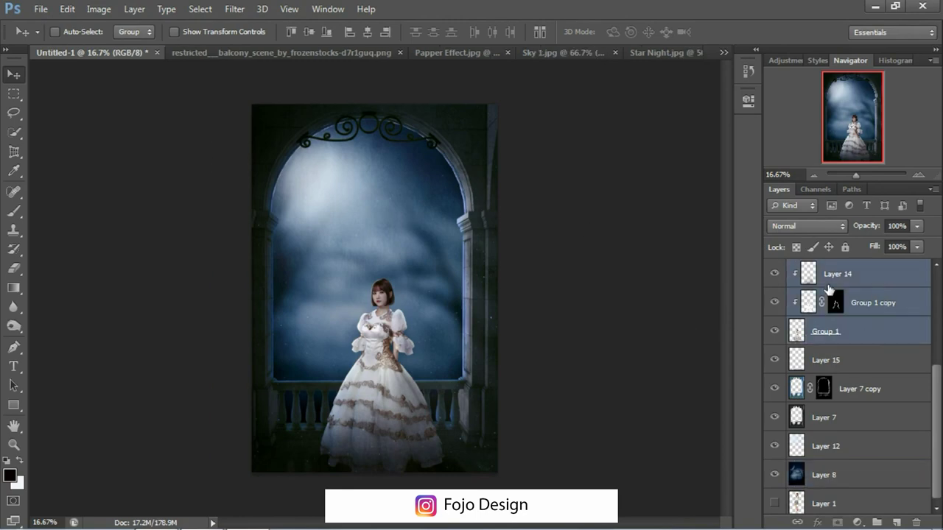
{"action": "key", "text": "ctrl+t"}
{"action": "key", "text": "Return"}
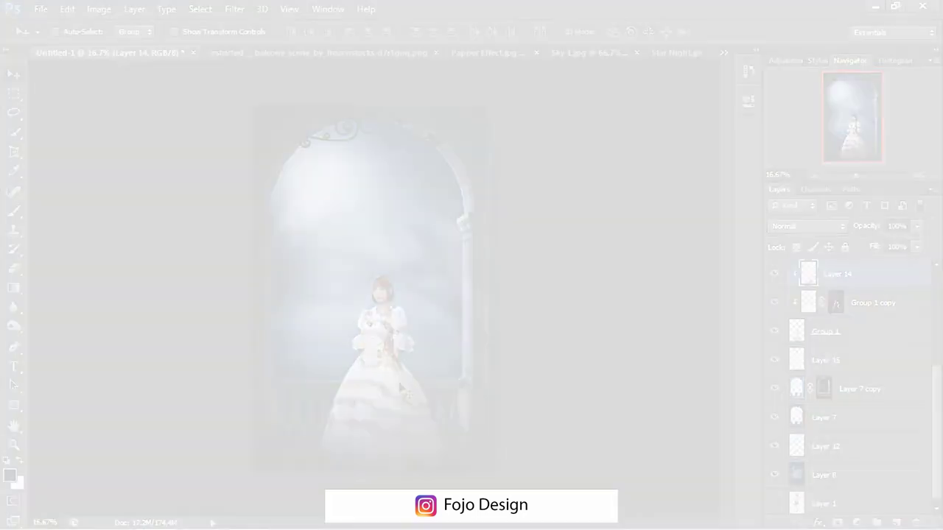